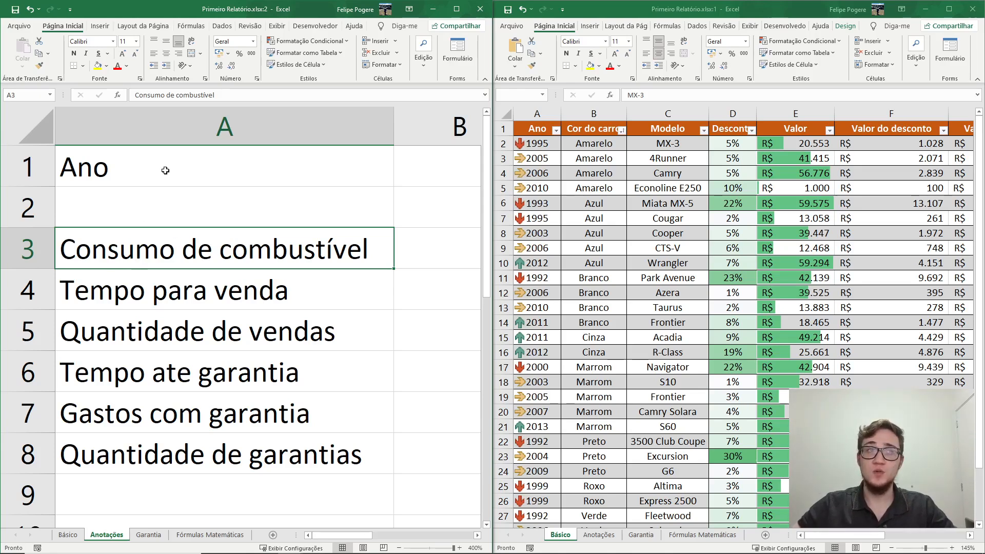
- Copy "Consumo de combustível" from the Anotações sheet into A1 of a new sheet and widen column A to fit it
key("ctrl+c")
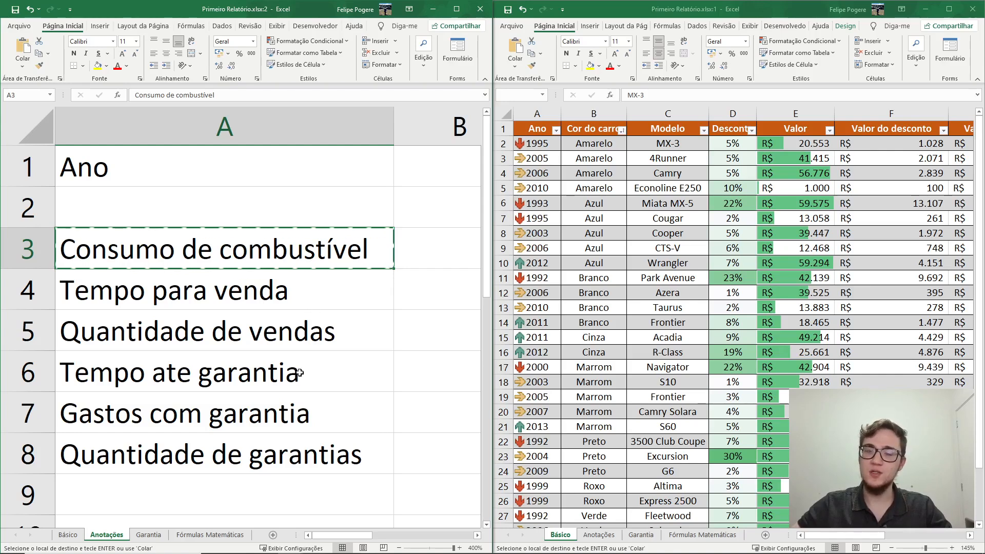
left_click(273, 535)
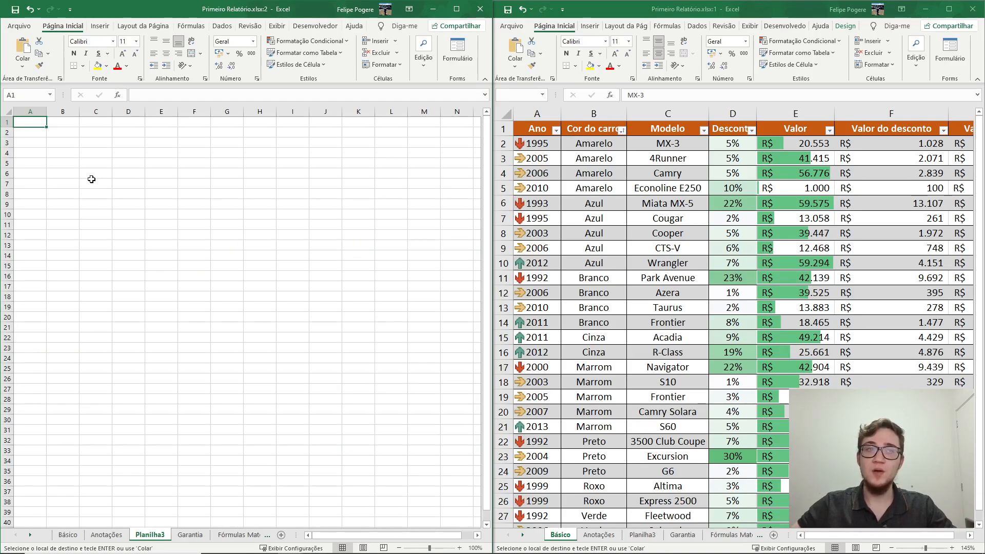
key("ctrl+v")
left_click_drag(46, 111, 98, 110)
- Rename the new sheet as "Consumo de combustivel"
double_click(152, 535)
type("Consumo de combustive")
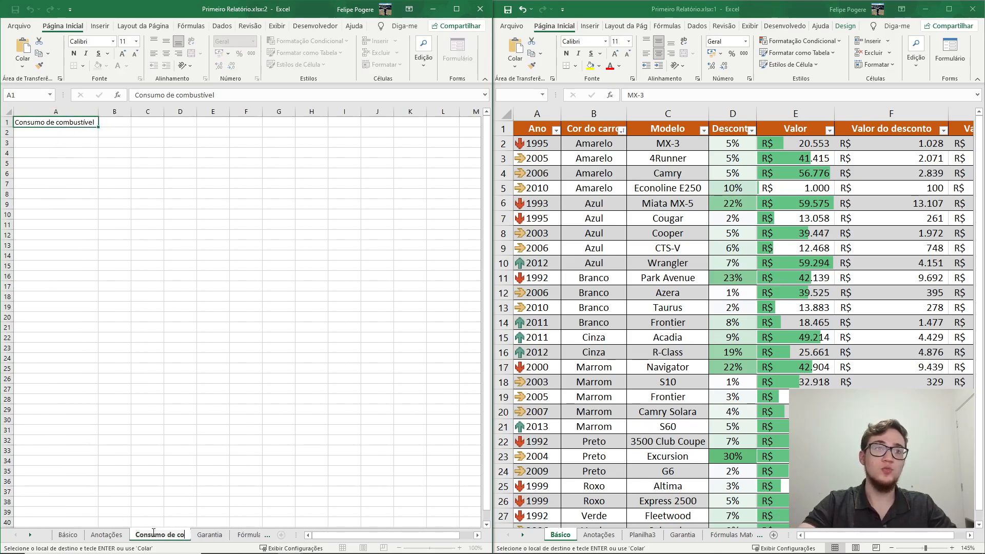
type("l")
key("Return")
- Copy all the years from the Ano column of the Básico sheet and paste them as values only from A2 down on Consumo de combustivel
scroll(153, 148, "up", 5)
left_click(154, 145)
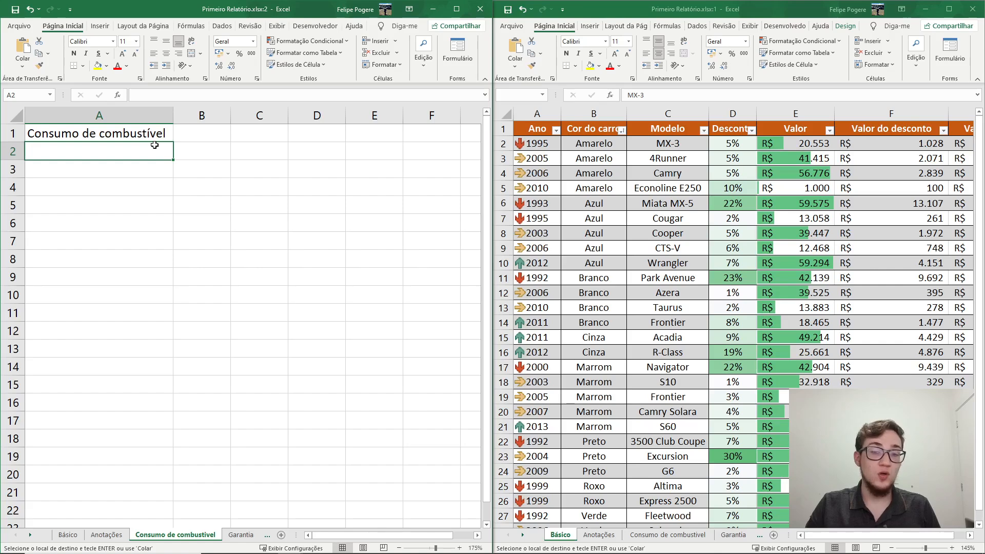
left_click(527, 139)
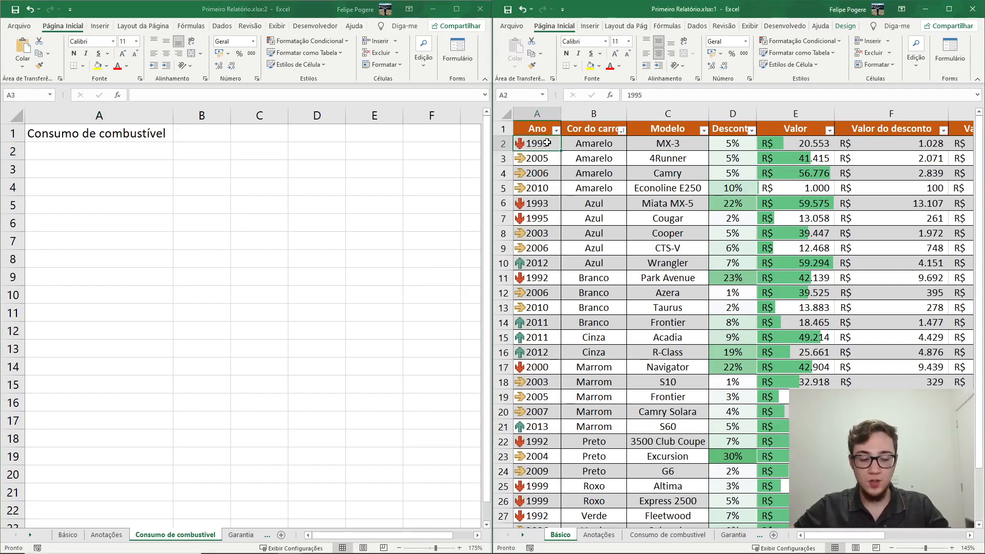
key("ctrl+shift+Down")
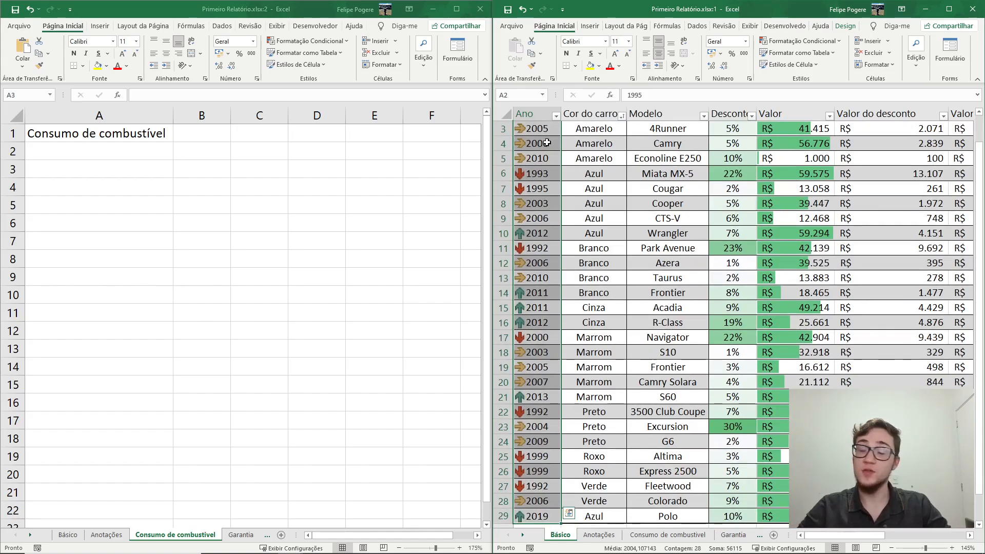
key("ctrl+c")
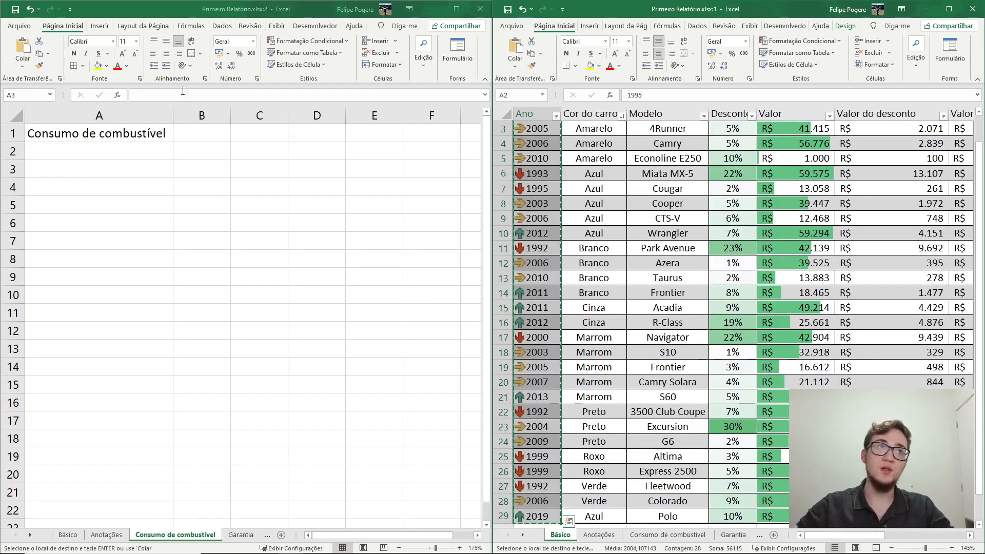
right_click(101, 153)
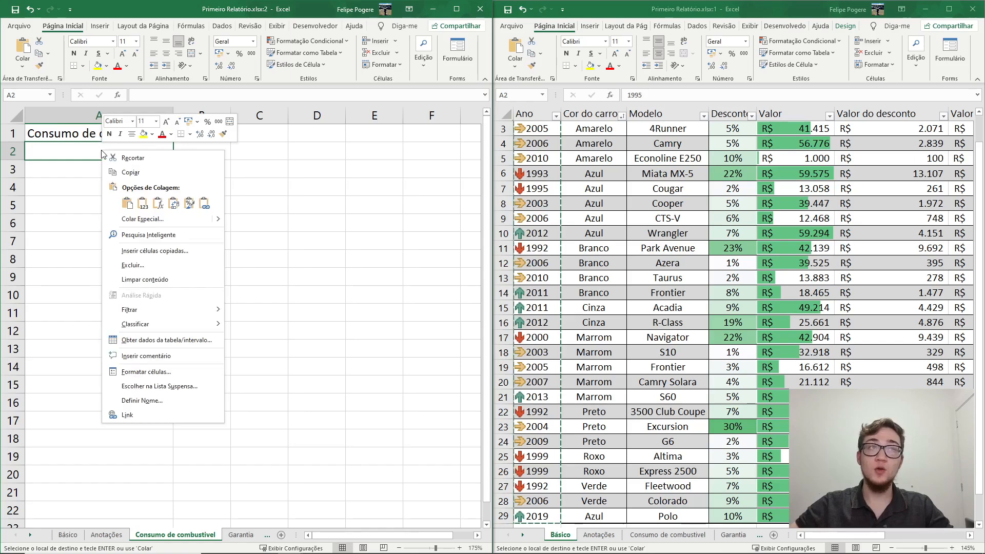
left_click(143, 203)
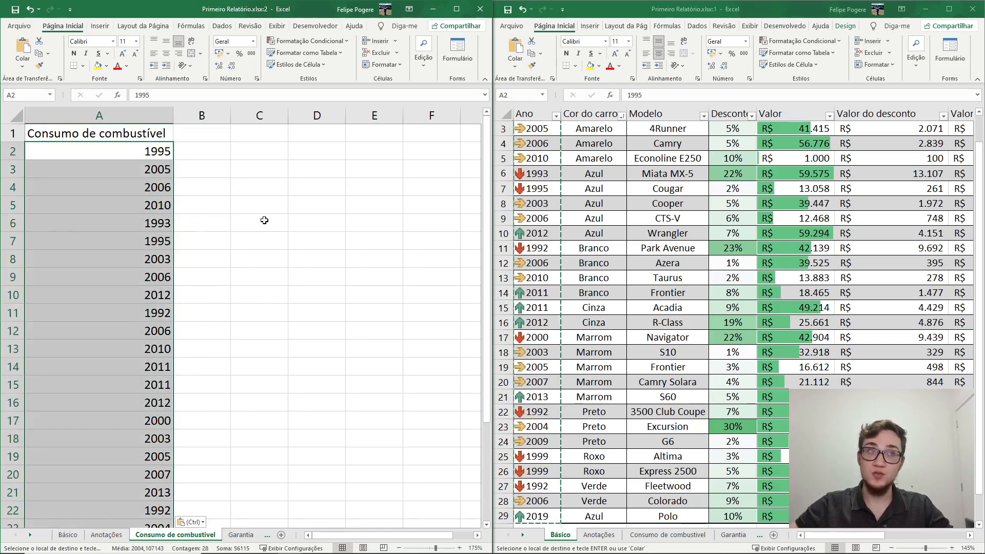
- Centre the contents of all cells on the Consumo de combustivel sheet horizontally and vertically
key("ctrl+a")
left_click(15, 117)
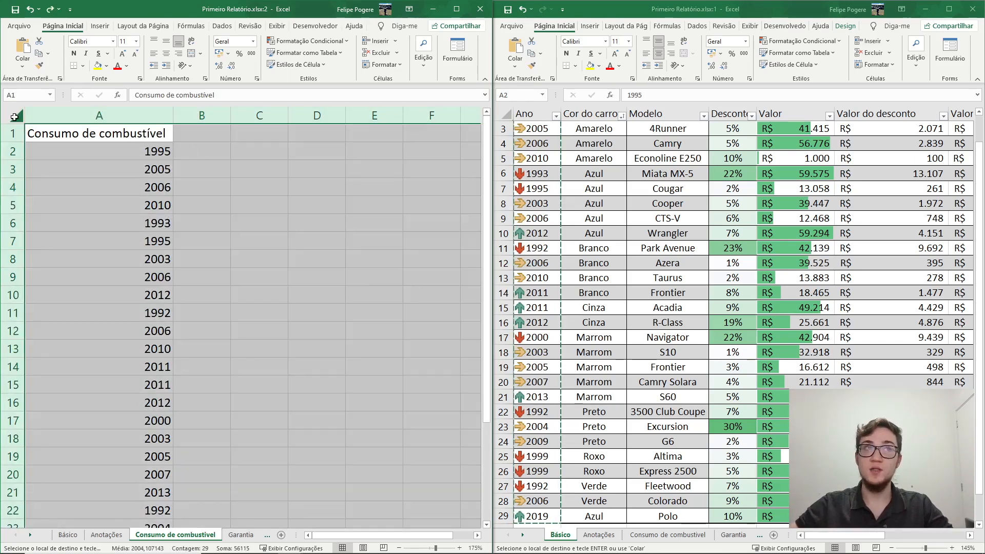
left_click(166, 53)
left_click(164, 44)
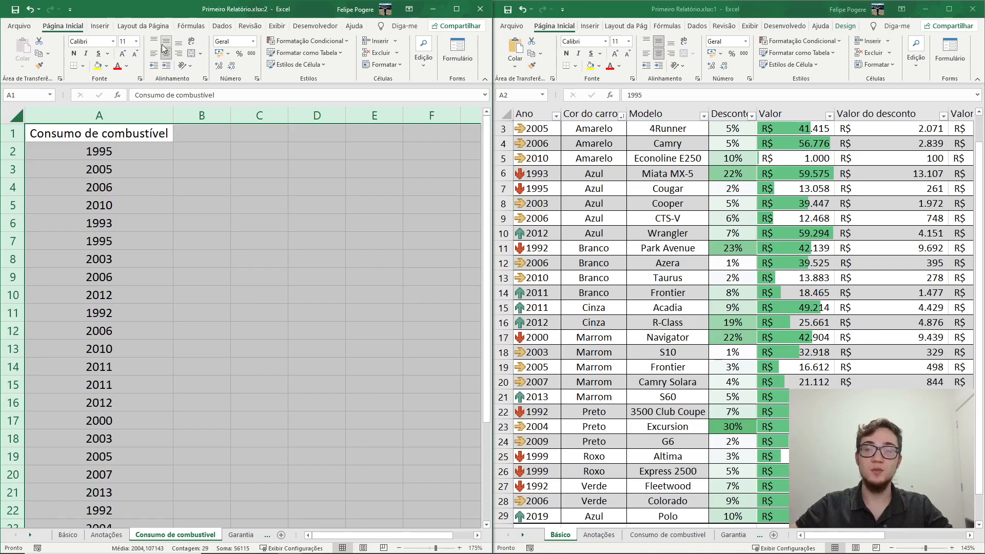
- Insert a blank row above the first year and enter the header "Ano" in A2
left_click(140, 145)
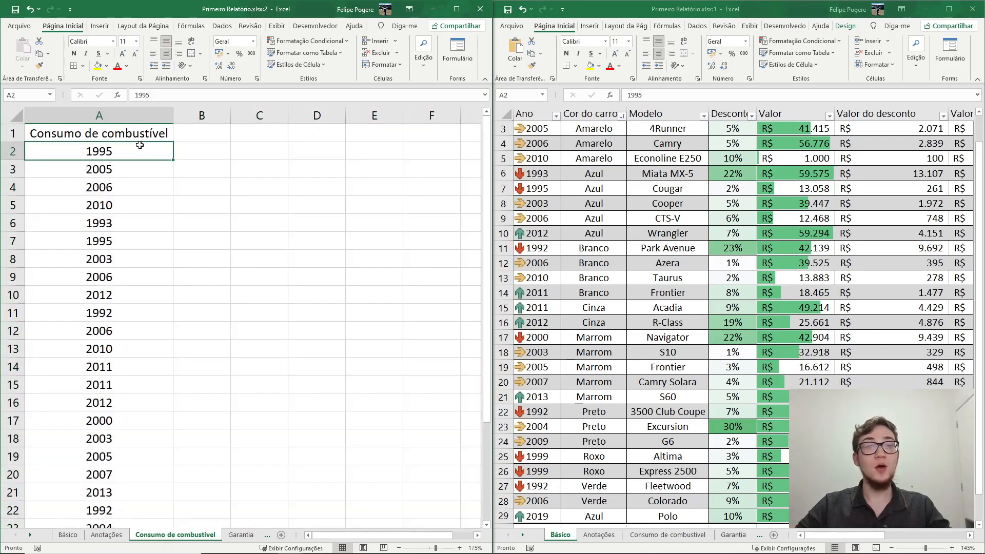
left_click(14, 151)
right_click(15, 151)
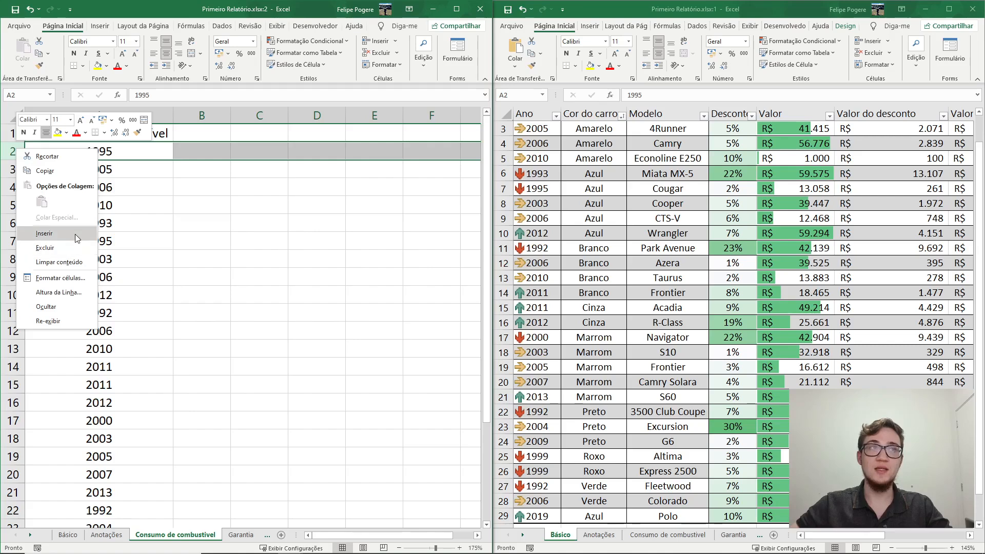
left_click(44, 233)
left_click(84, 149)
type("Ano")
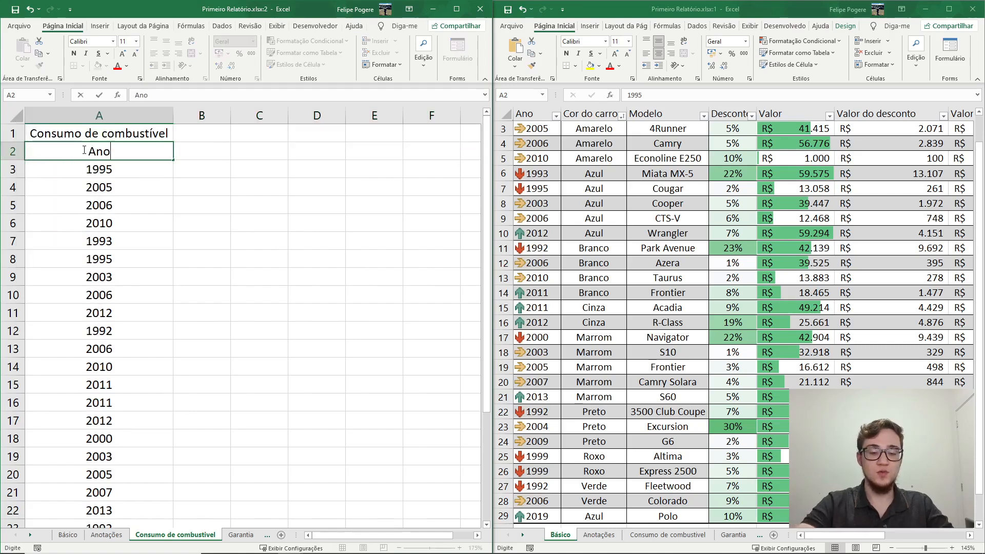
- Enter the headers "Consumo cidade" in B2 and "Consumo rodoviario" in C2, and autofit columns B and C
key("Tab")
type("Consu")
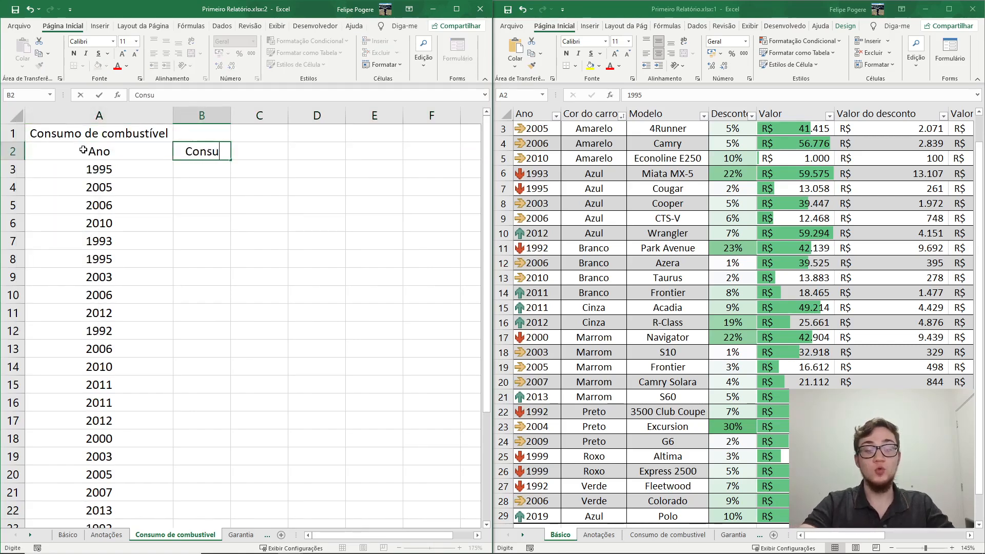
type("mo cidade")
key("Tab")
type("Consum")
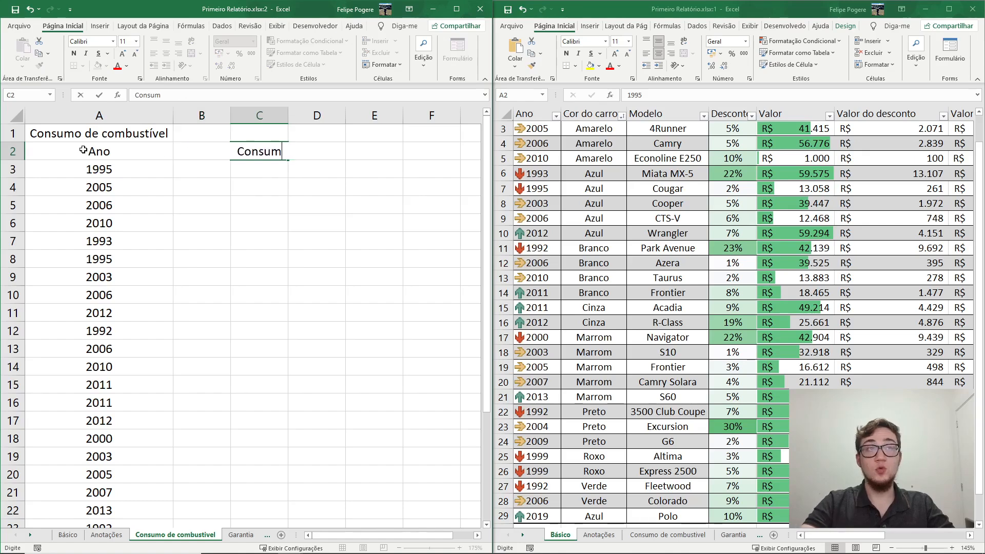
type("o rodoviario")
left_click_drag(201, 114, 259, 113)
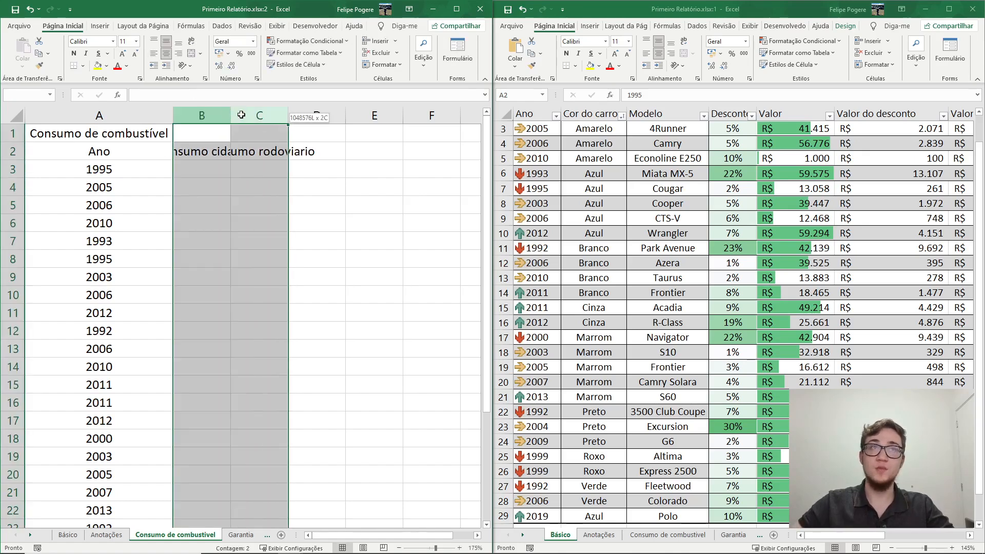
double_click(228, 114)
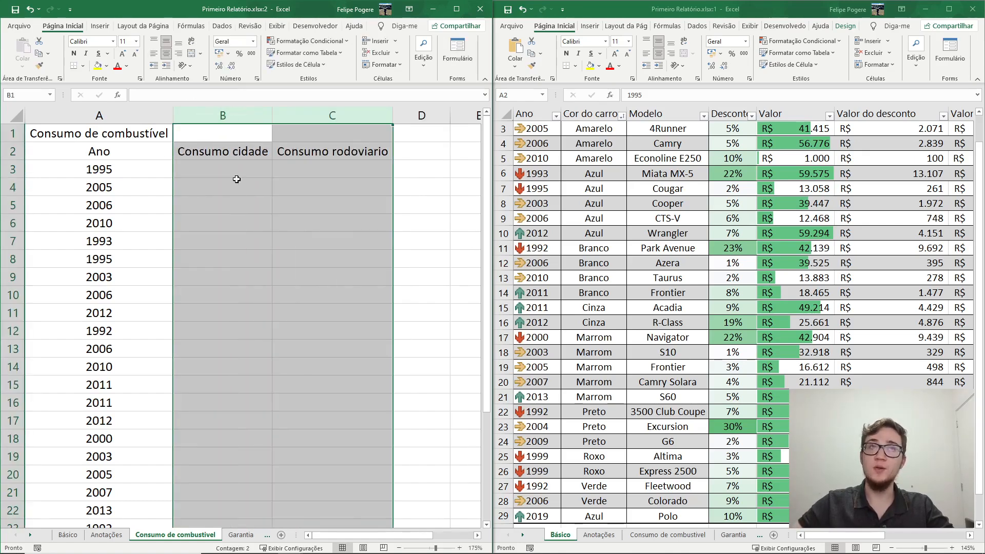
- Paste the city and road consumption figures starting at B3, and merge and centre the title across A1:C1
left_click(221, 165)
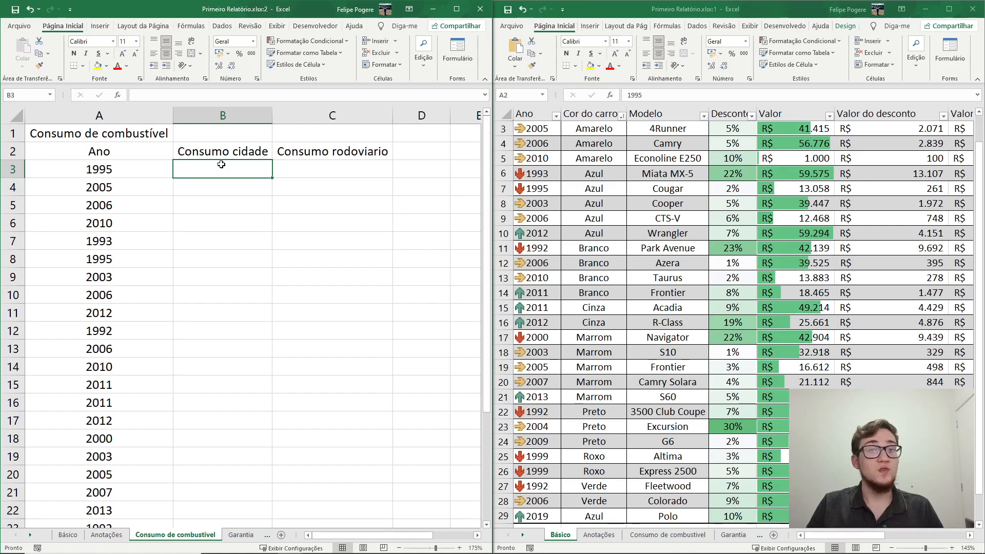
key("ctrl+v")
left_click_drag(77, 133, 328, 134)
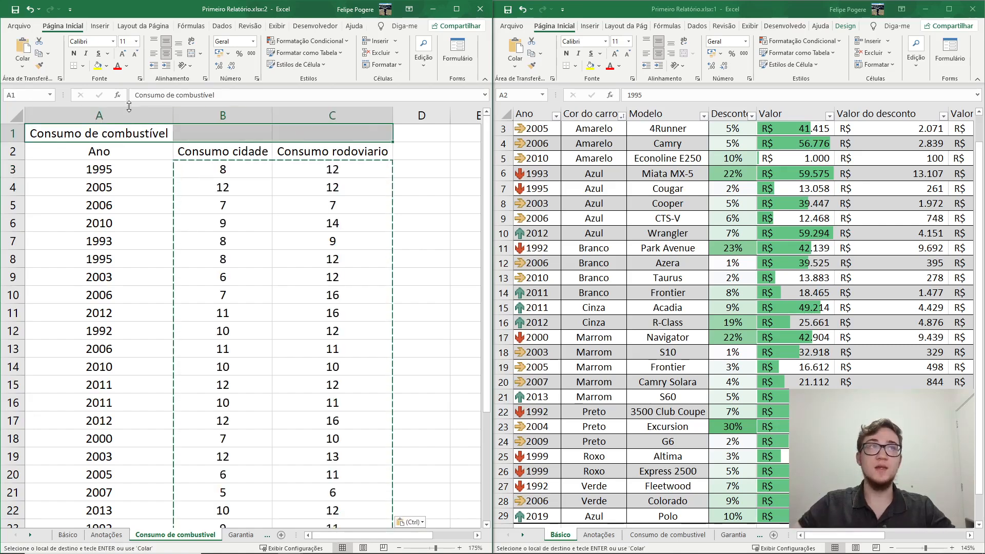
left_click(190, 56)
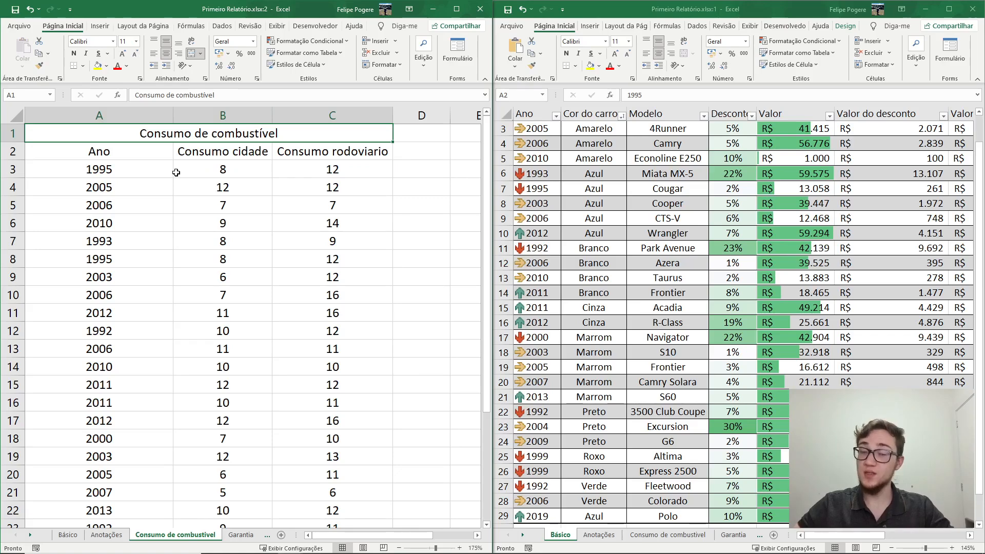
- Format A2:C30 as a table with headers, using a gold style from the Média (medium) group
left_click_drag(102, 151, 339, 158)
key("ctrl+shift+Down")
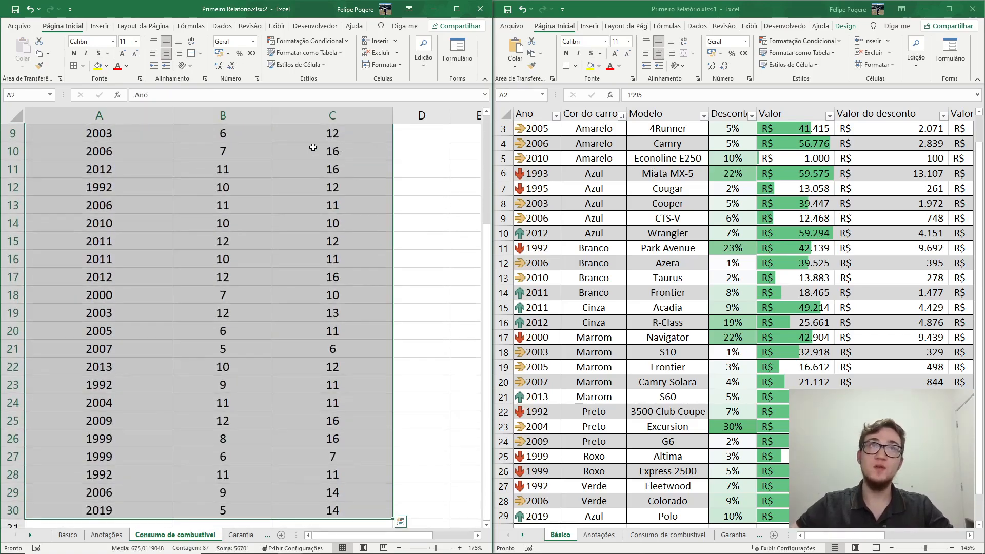
left_click(312, 56)
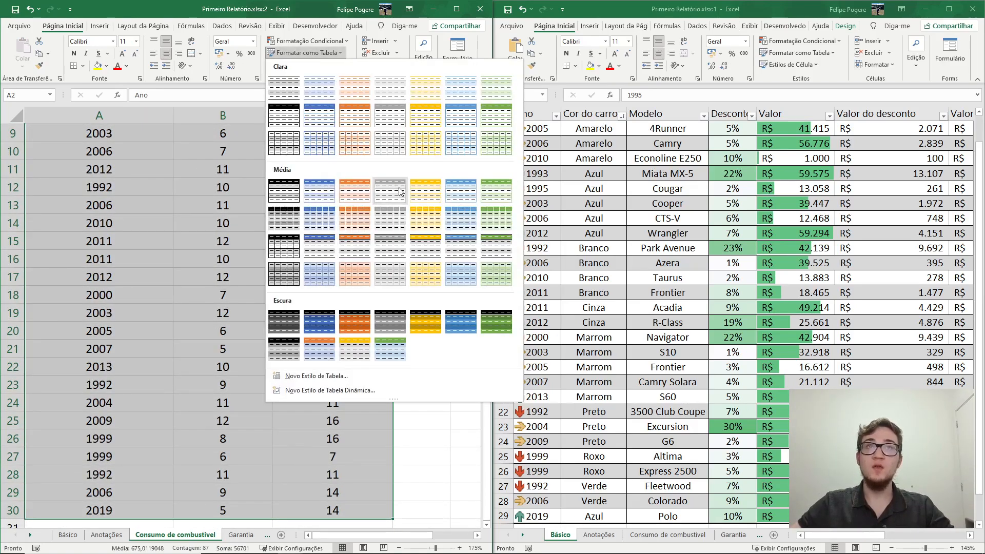
left_click(418, 198)
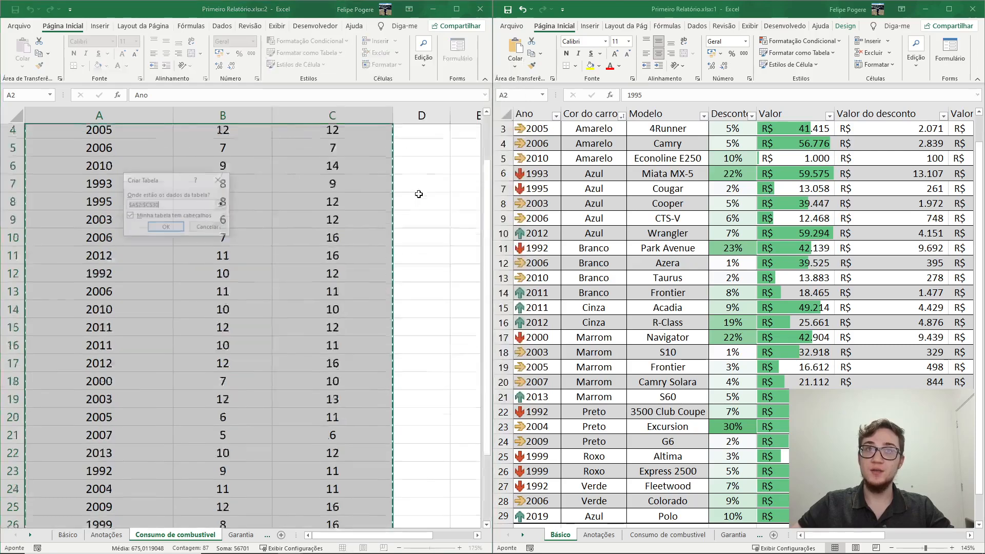
left_click(166, 227)
left_click(179, 232)
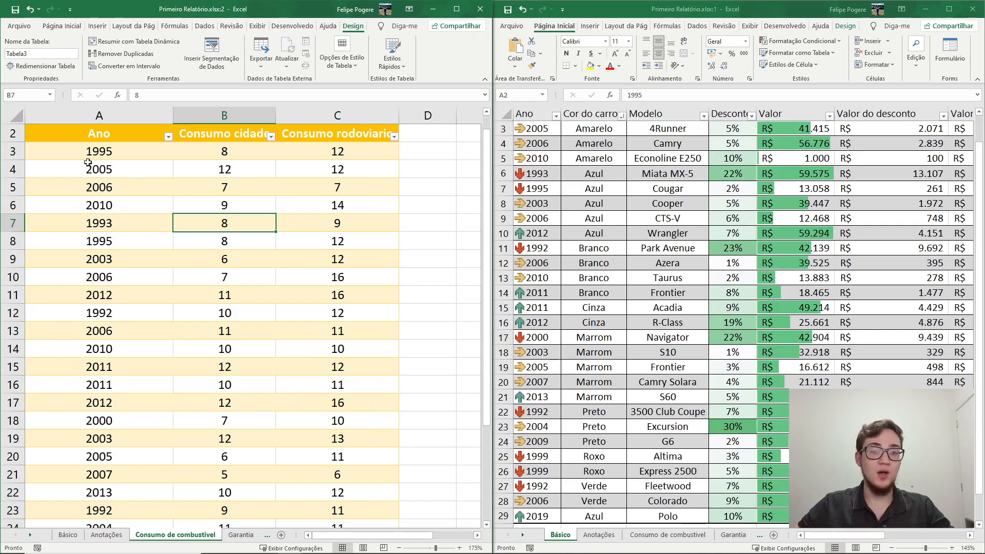
left_click(52, 210)
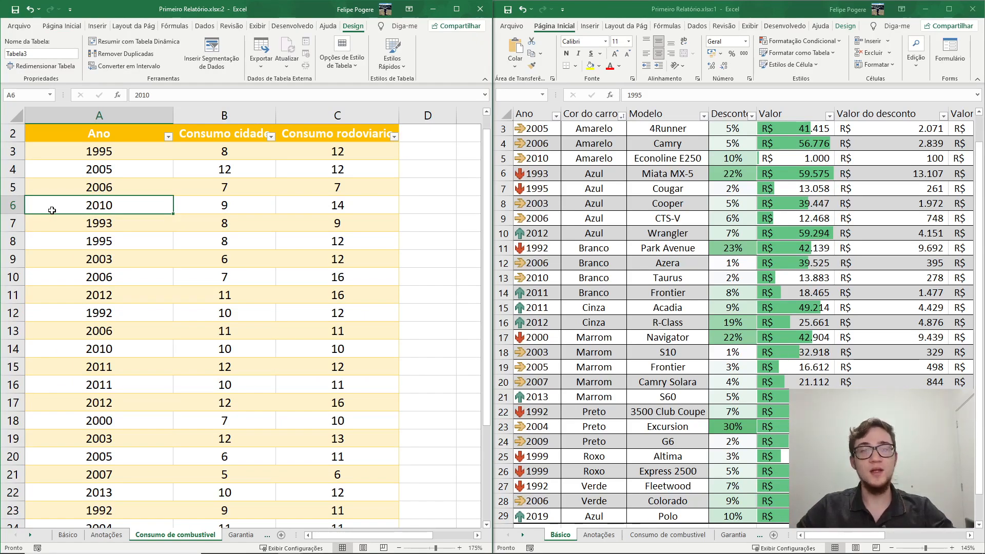
left_click(146, 255)
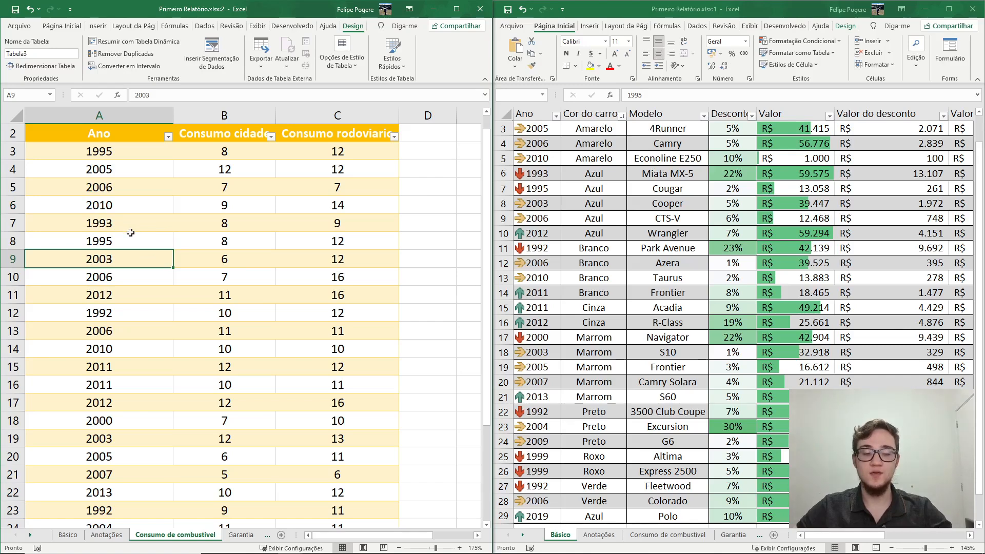
- Add a new table column with the header "Média" in D2
scroll(130, 233, "down", 5)
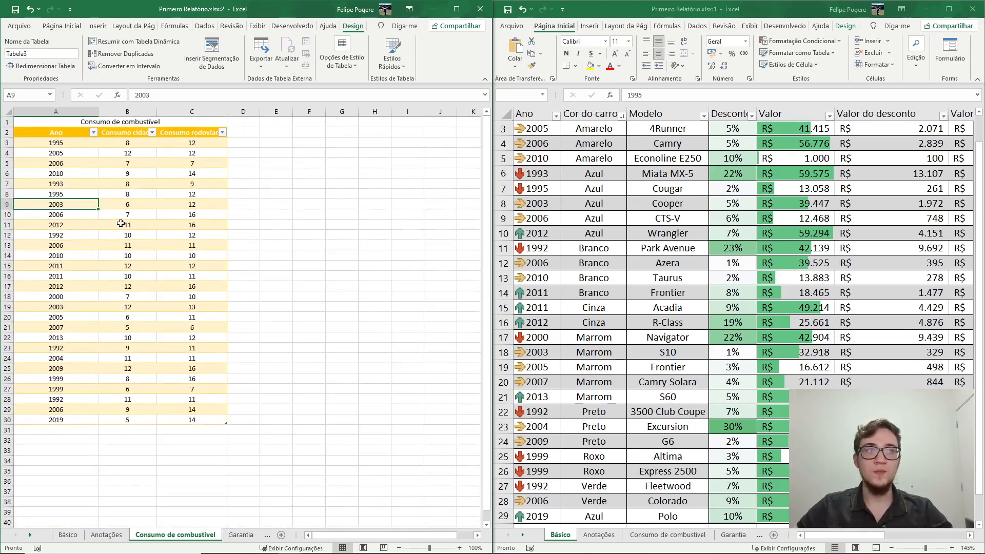
left_click(230, 129)
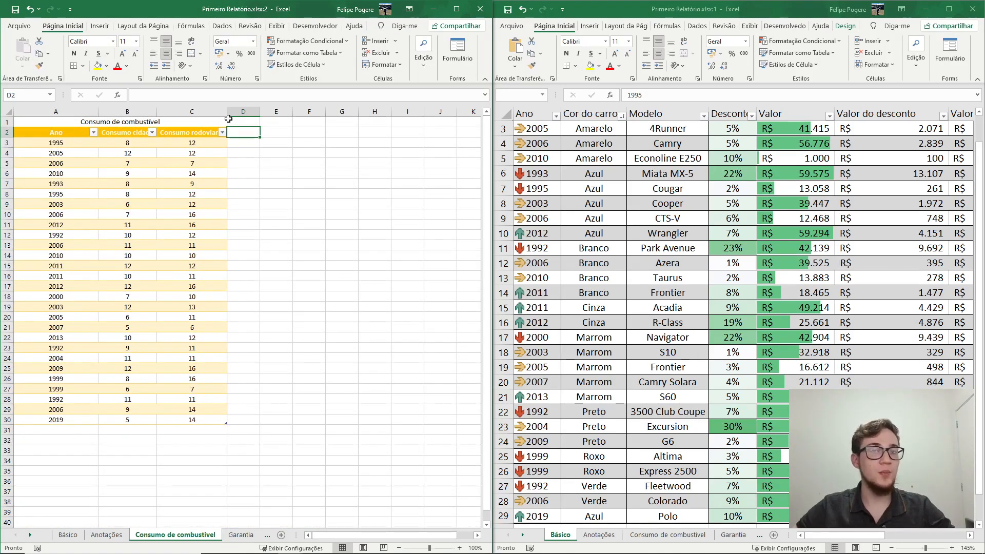
type("M")
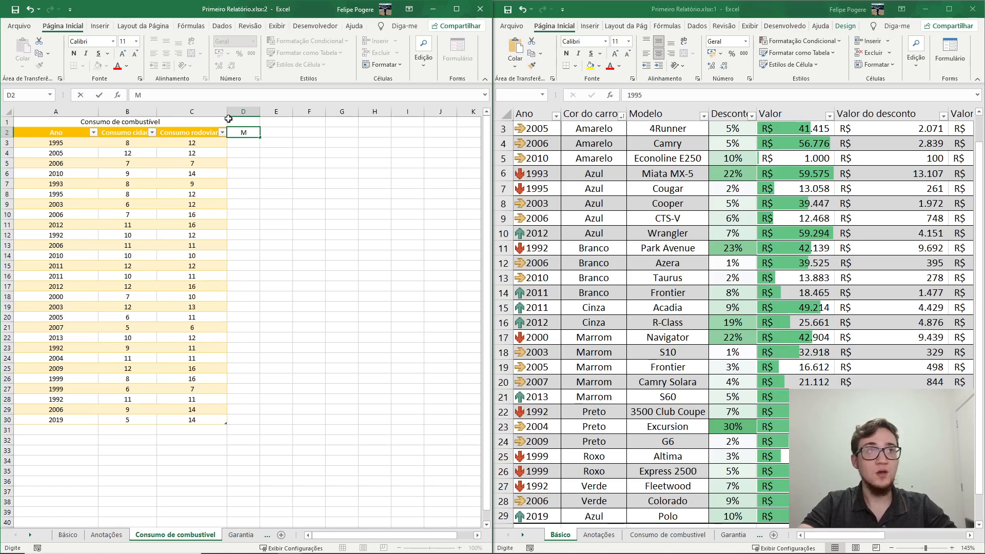
type("édia")
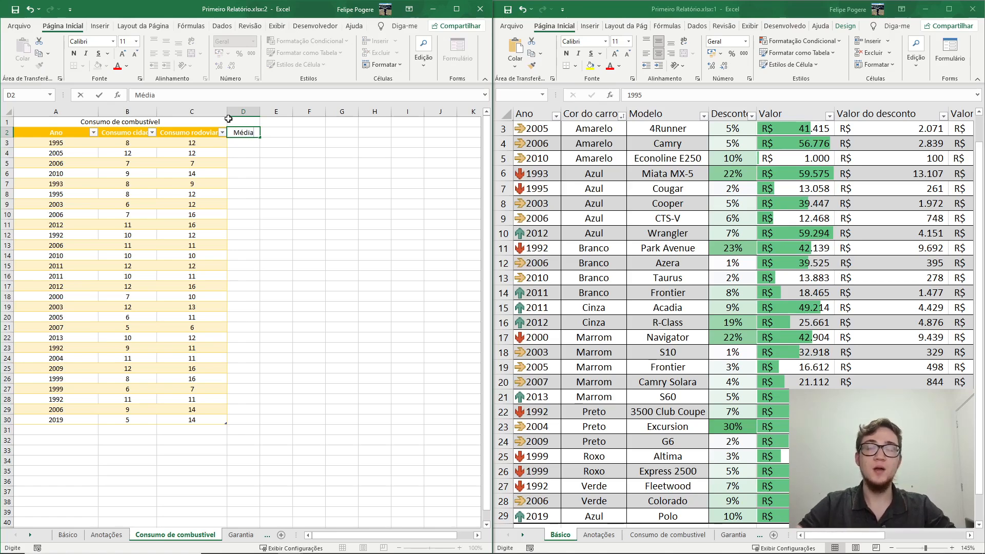
key("Return")
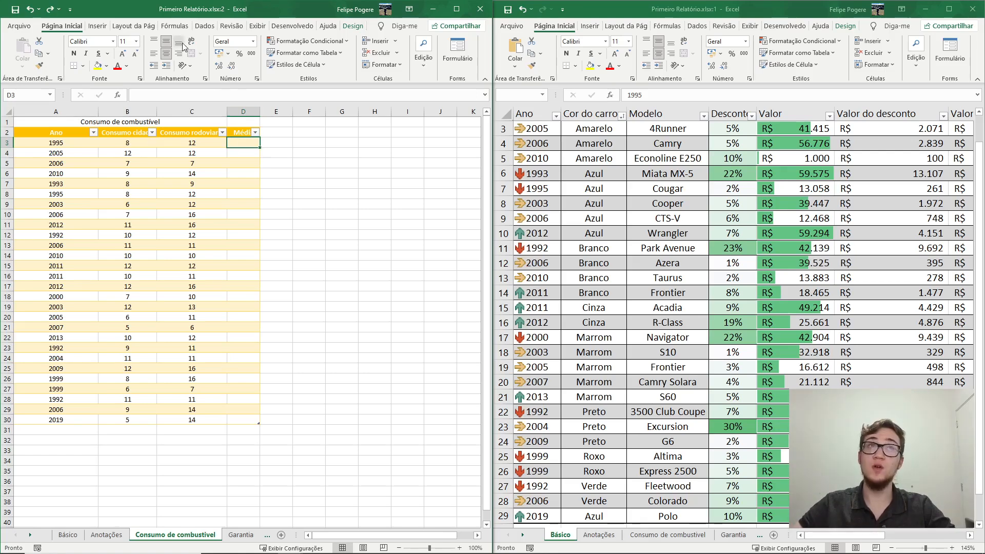
- Fill the Média column from D3 with the MÉDIA function, averaging each row from Consumo cidade to Consumo rodoviario instead of starting at Ano
left_click(174, 27)
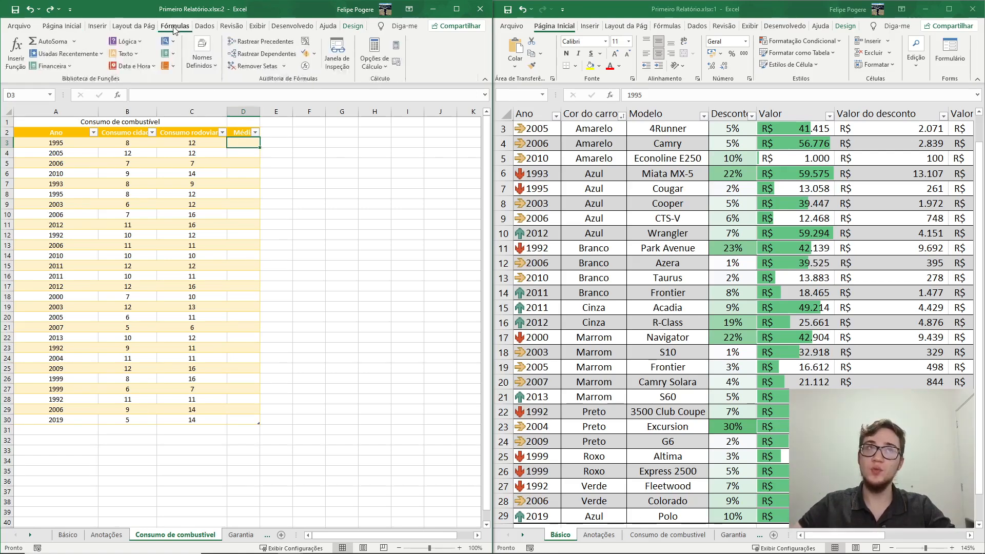
left_click(74, 43)
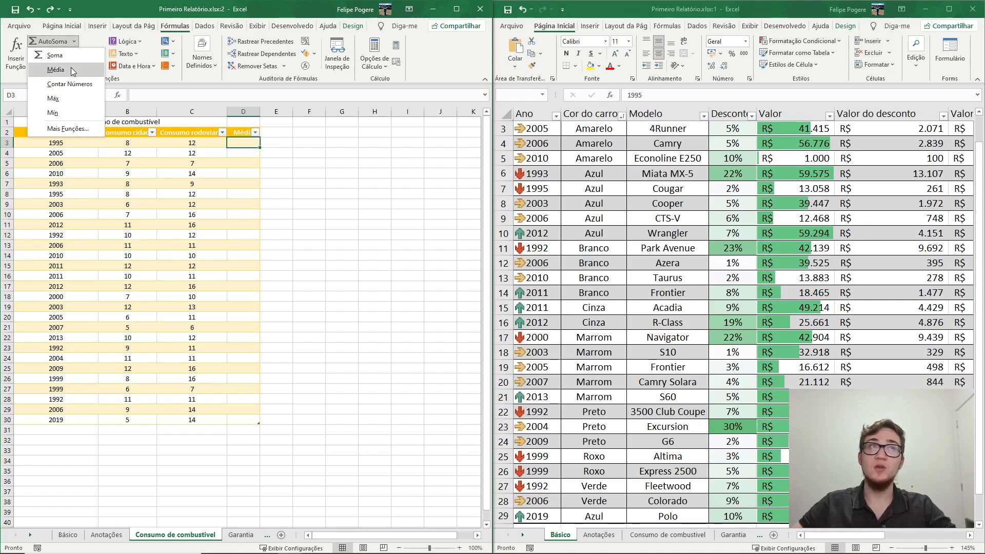
left_click(70, 67)
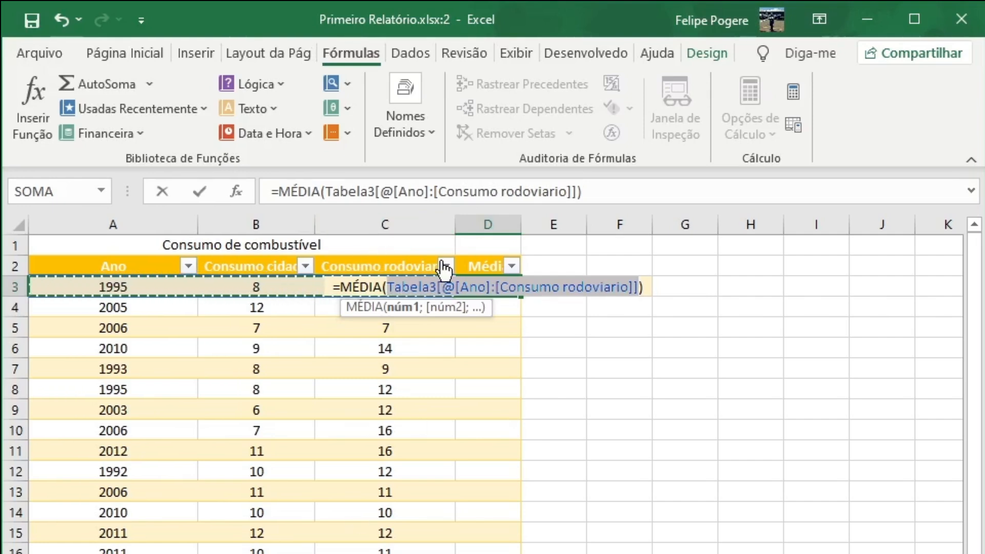
left_click_drag(401, 191, 424, 191)
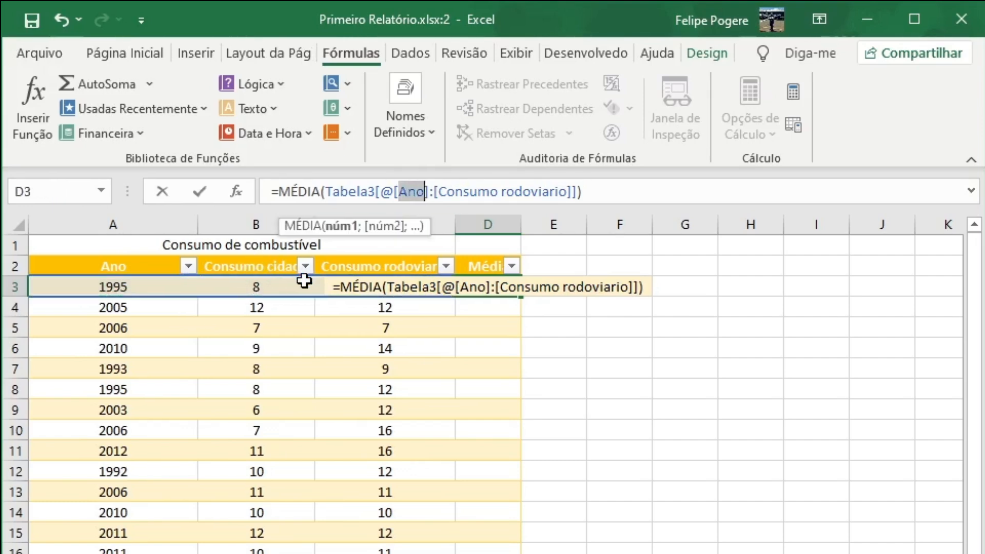
type("Consu")
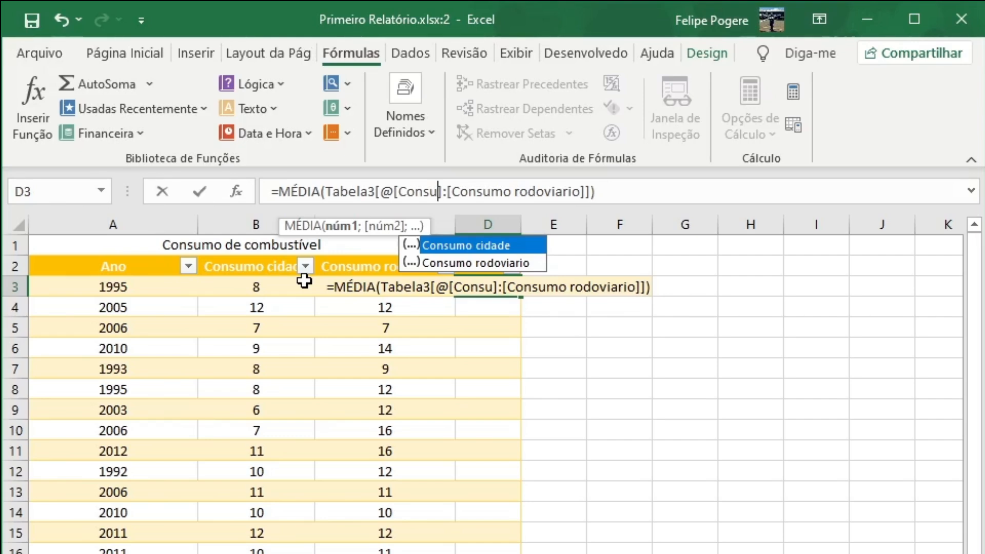
double_click(473, 242)
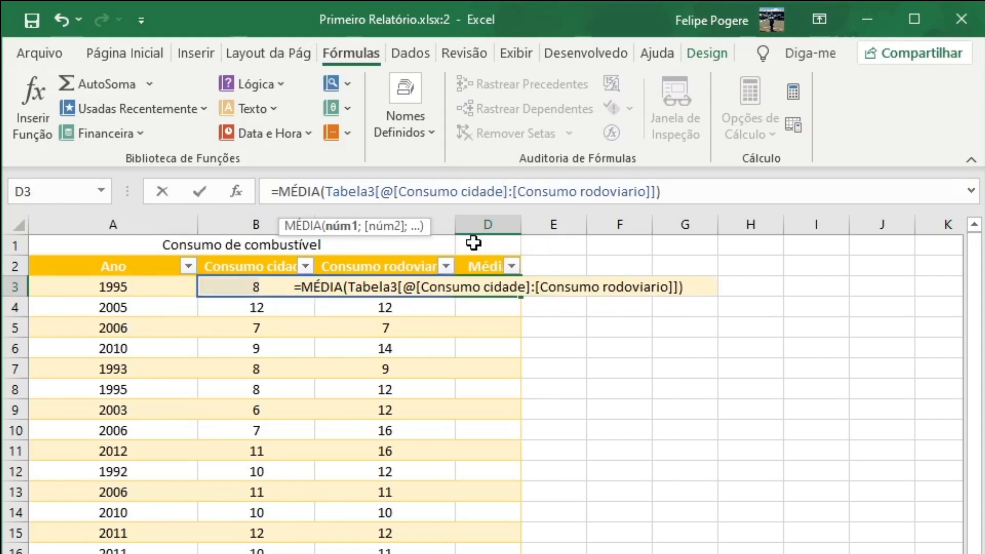
key("Return")
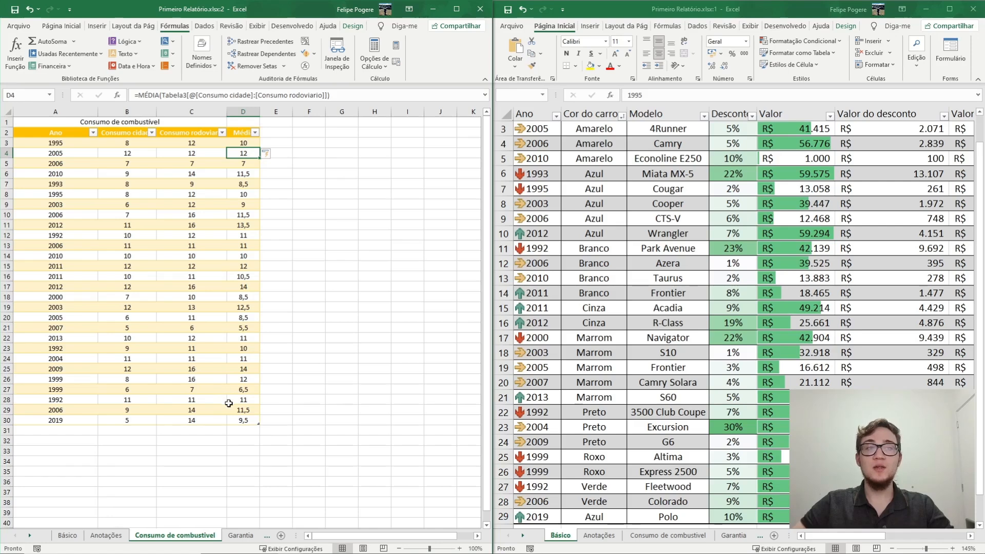
- Copy the arrow icon formatting from the Ano cells A2:A7 on the Básico sheet to the years in A3:A30 of the consumption table
left_click(192, 206)
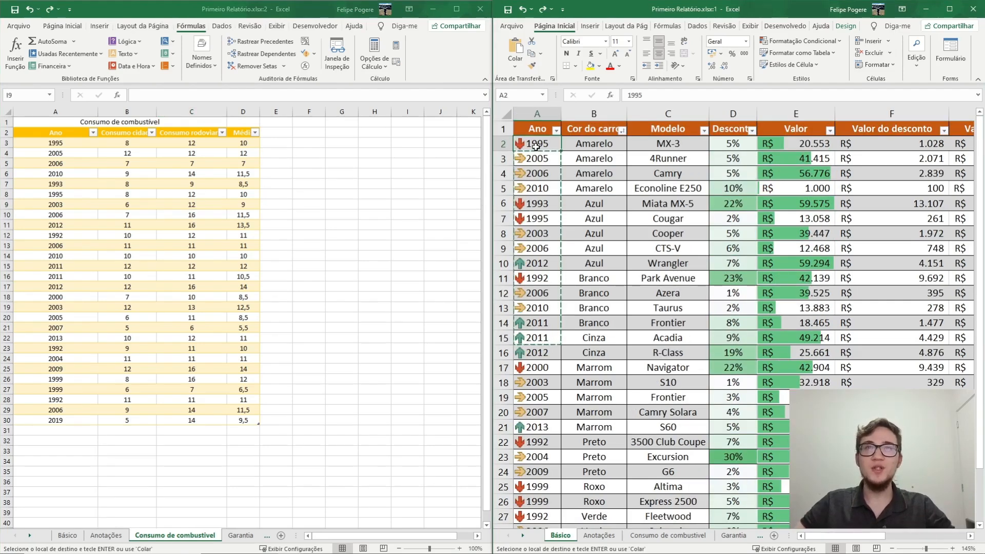
left_click_drag(536, 147, 537, 293)
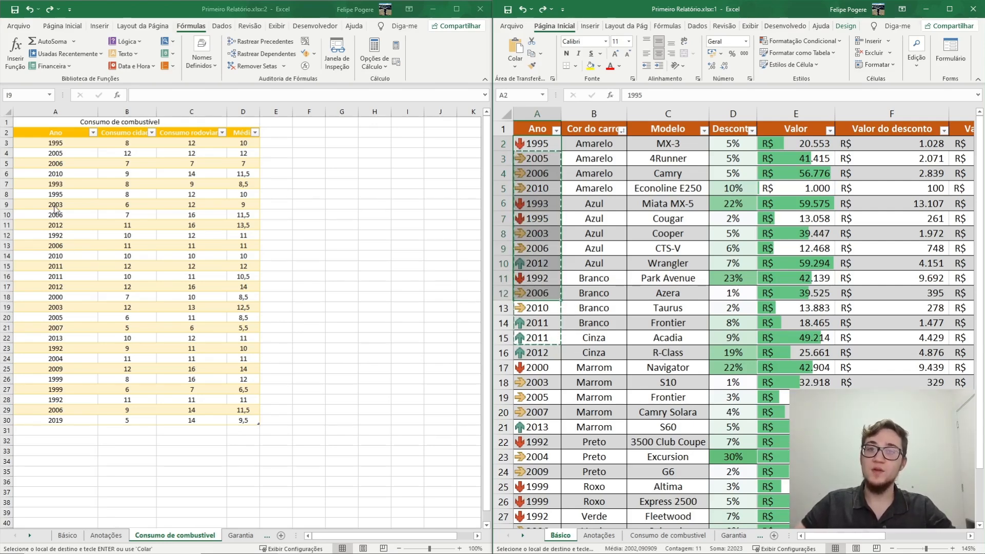
left_click_drag(536, 145, 536, 218)
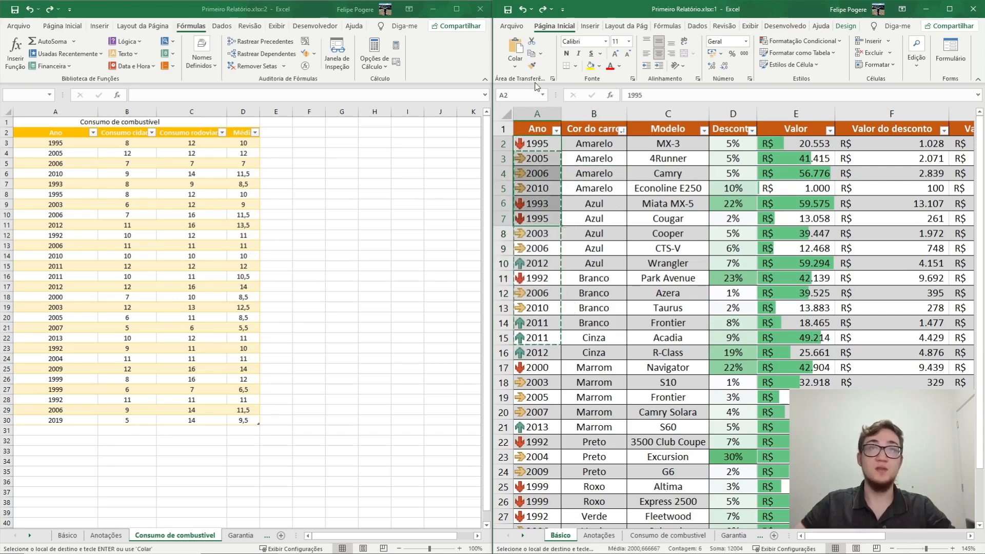
left_click(531, 65)
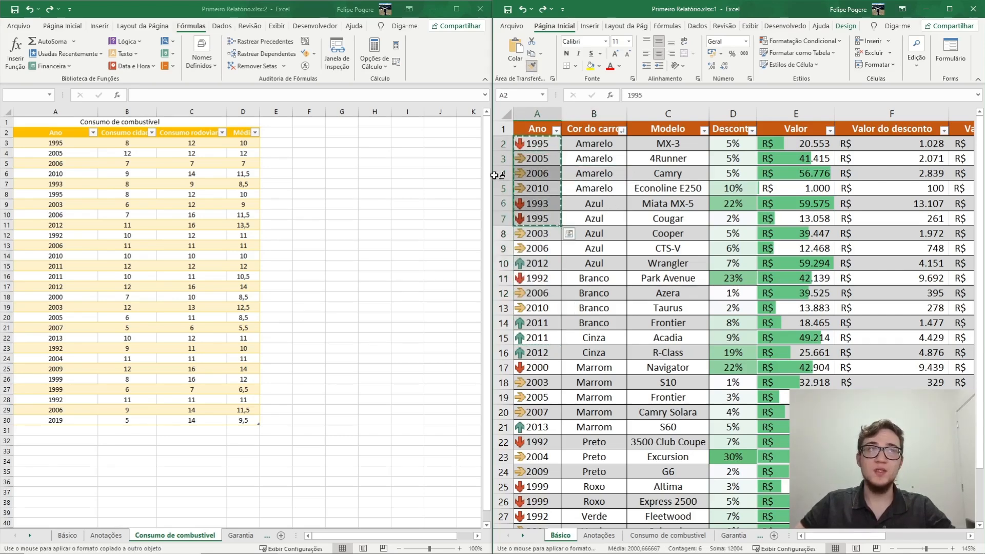
left_click(55, 142)
left_click_drag(55, 142, 55, 420)
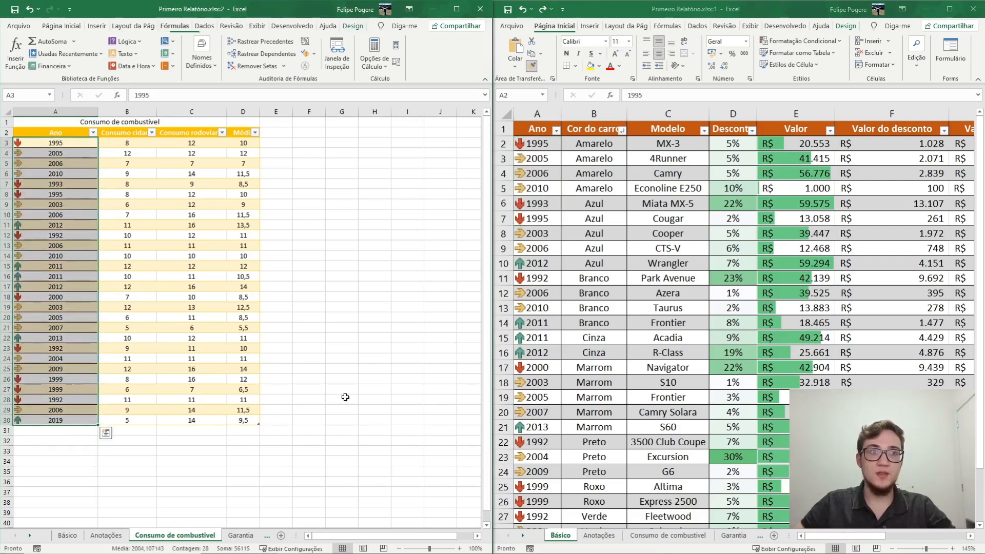
left_click(54, 434)
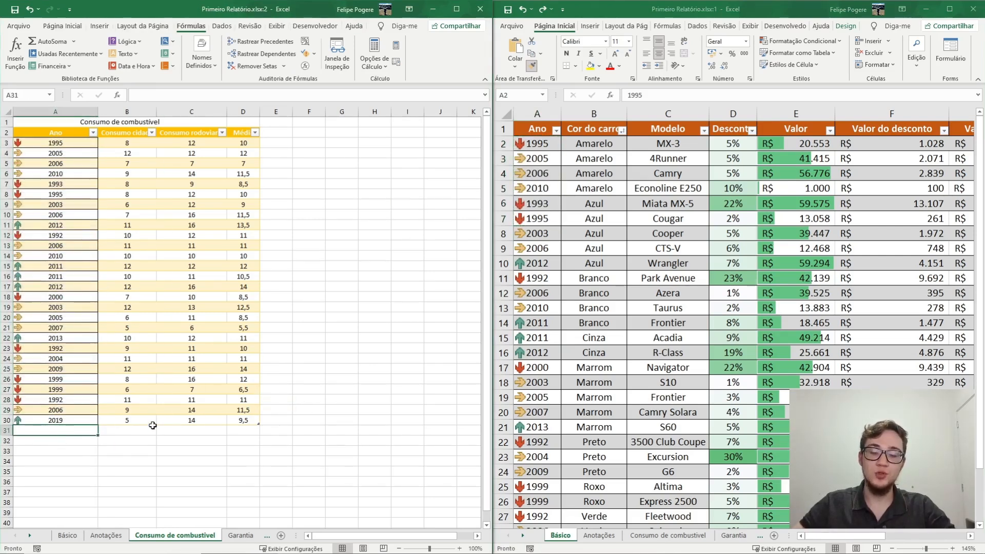
type("2005")
key("Return")
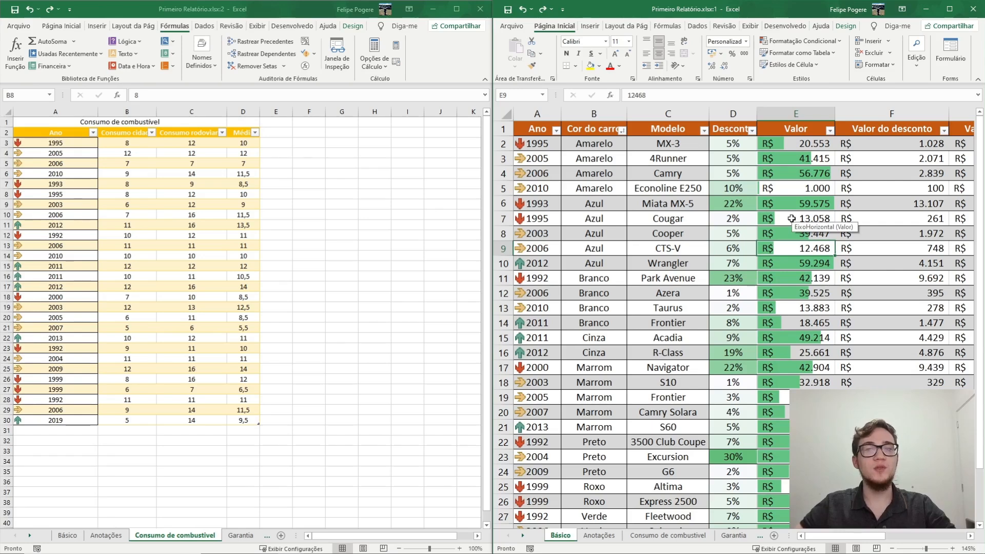
- Copy the green data bar formatting from the Valor cells E3:E9 on the Básico sheet to the averages in D3:D30
left_click_drag(800, 158, 800, 248)
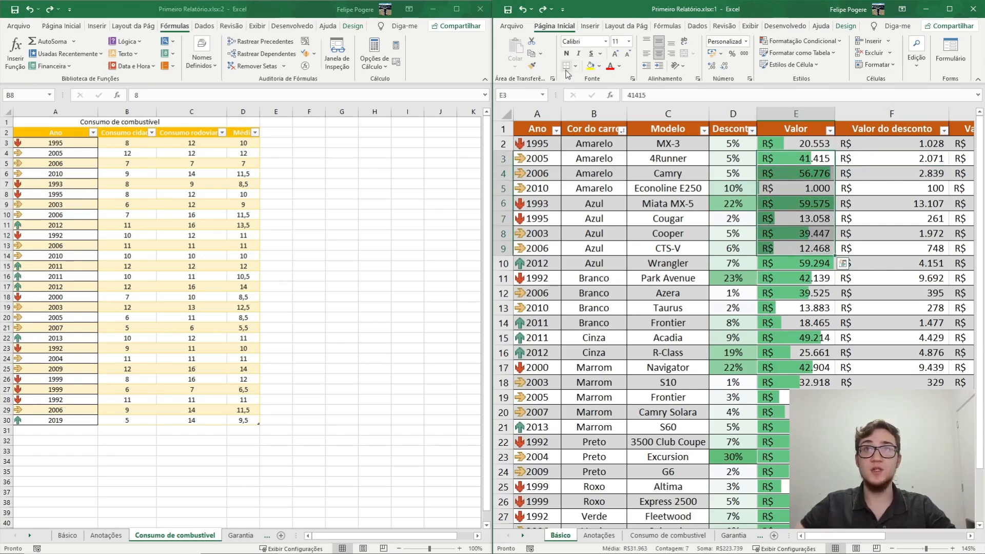
left_click(532, 67)
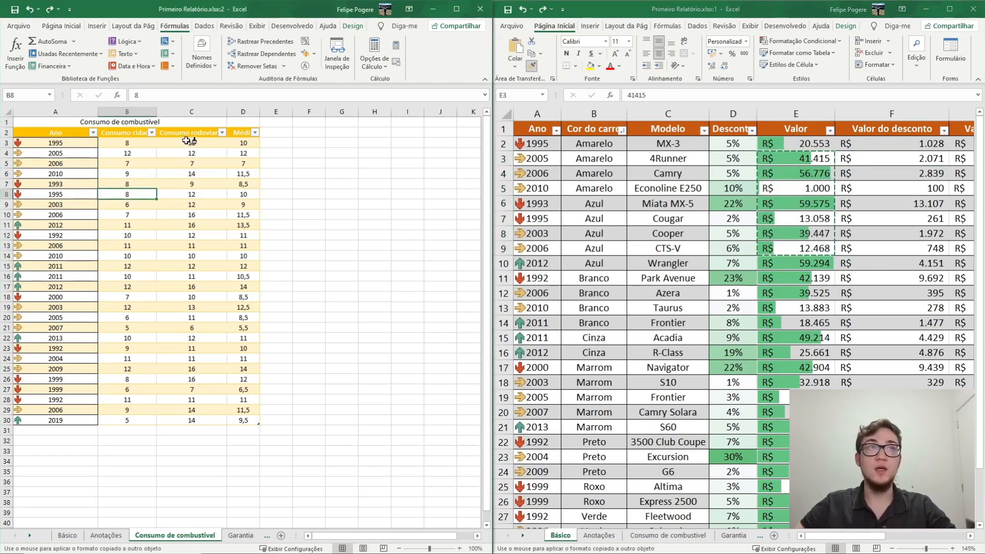
left_click_drag(234, 140, 247, 422)
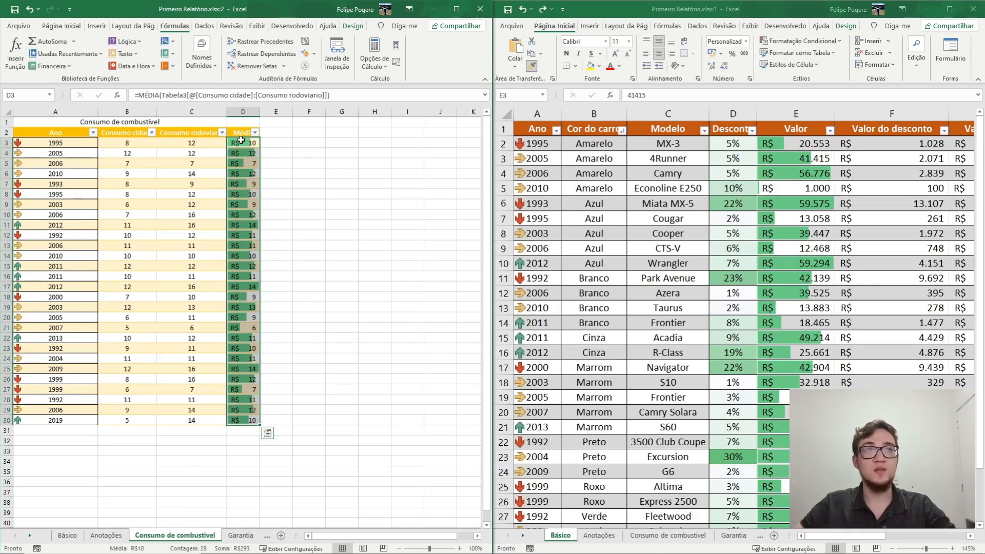
left_click(249, 153)
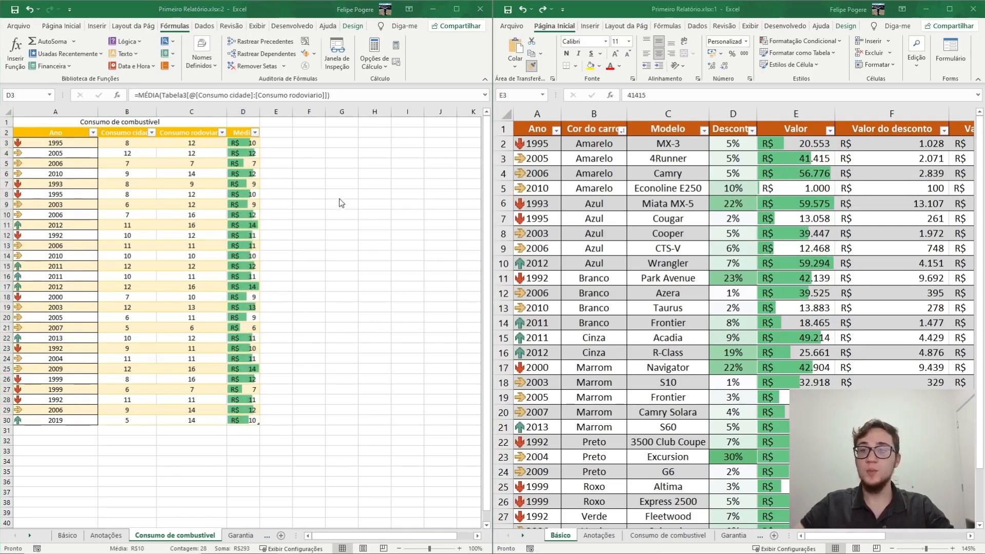
key("ctrl+shift+Down")
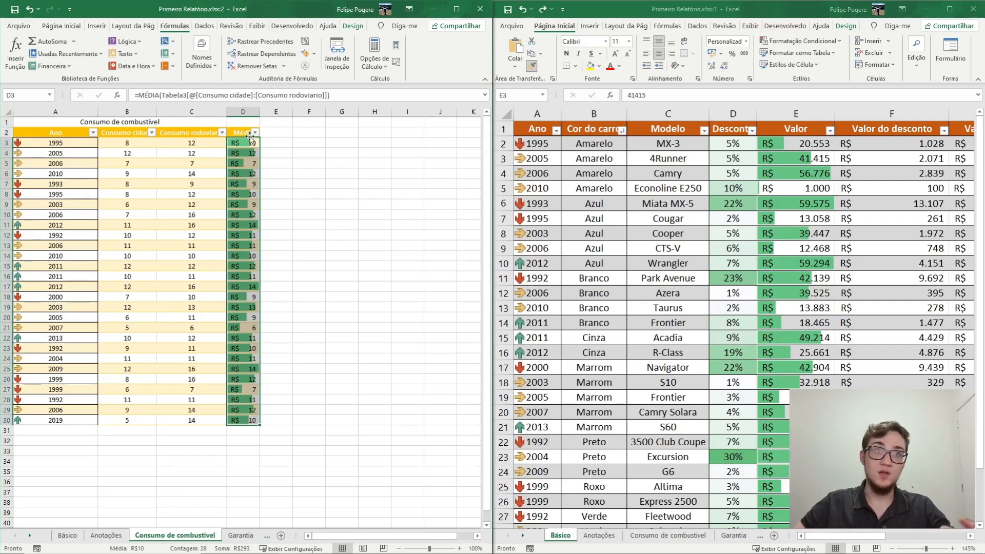
- Set the number format of column D to Geral and widen the column to fit the Média header
left_click(245, 107)
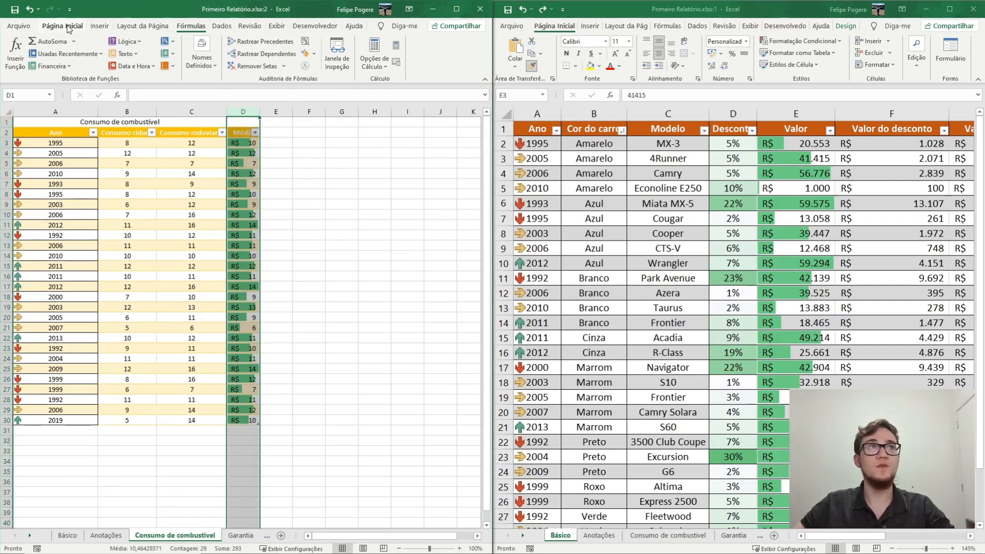
left_click(69, 26)
left_click(252, 41)
left_click(241, 81)
left_click(310, 197)
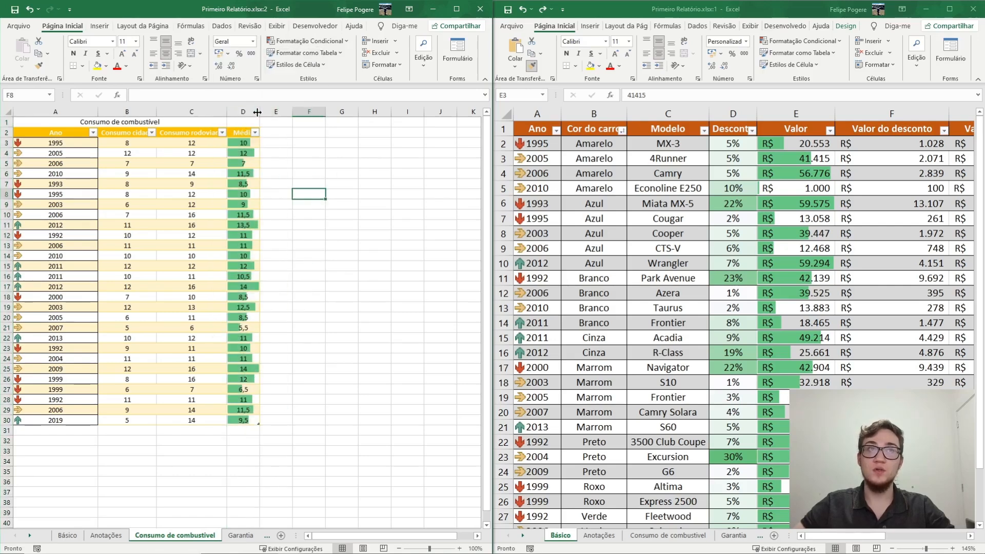
left_click_drag(260, 107, 267, 106)
left_click(350, 186)
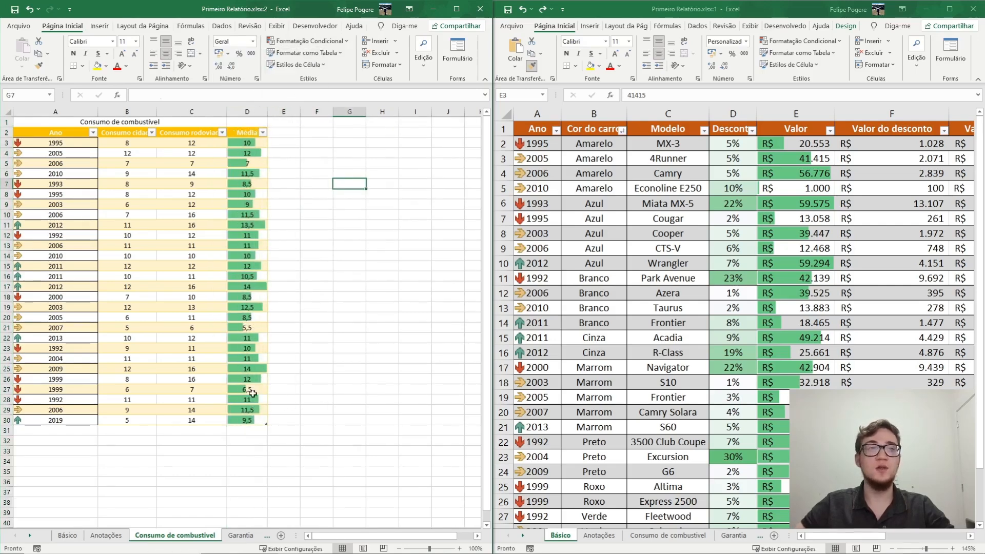
- Apply all borders and thick outside borders to the consumption table range A2:D30
left_click(248, 421)
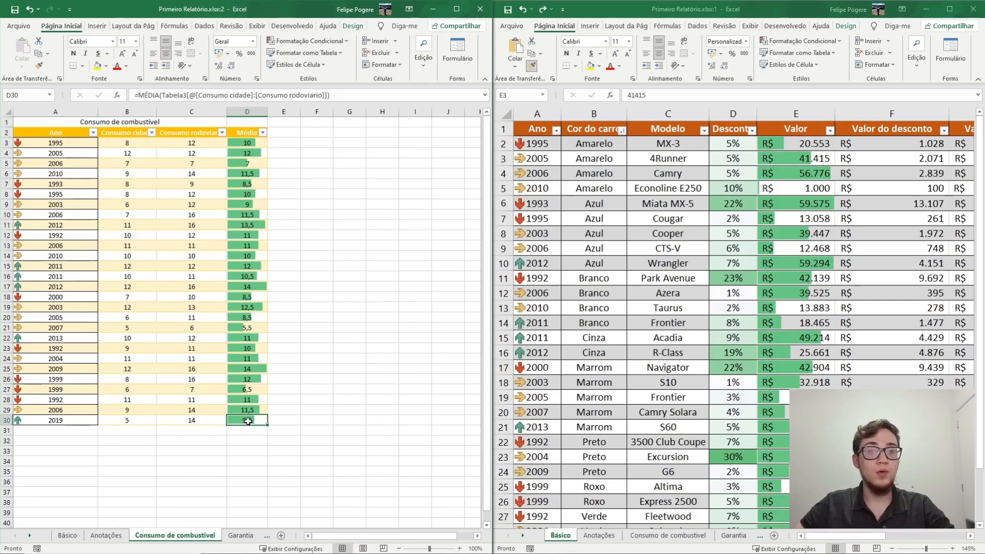
left_click_drag(248, 421, 52, 132)
left_click(82, 66)
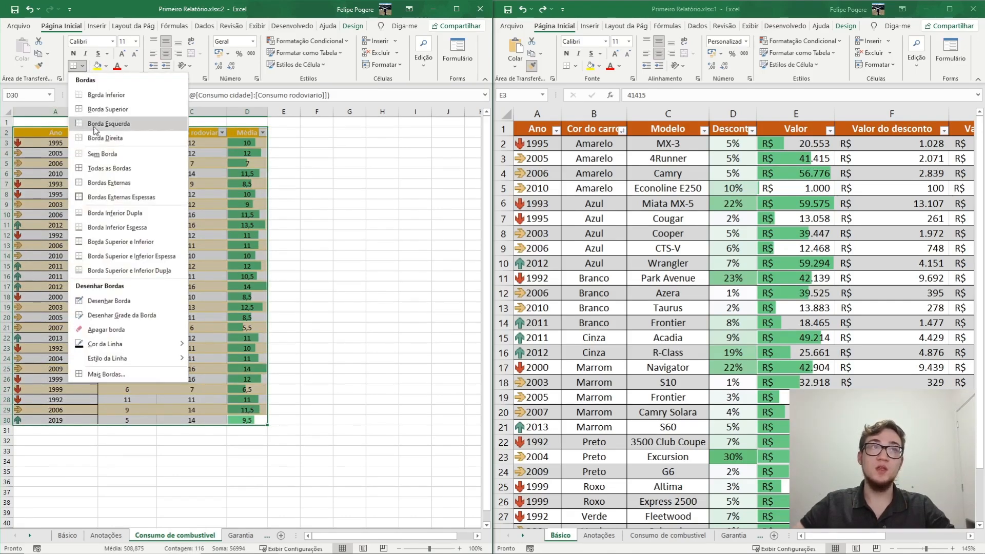
left_click(107, 169)
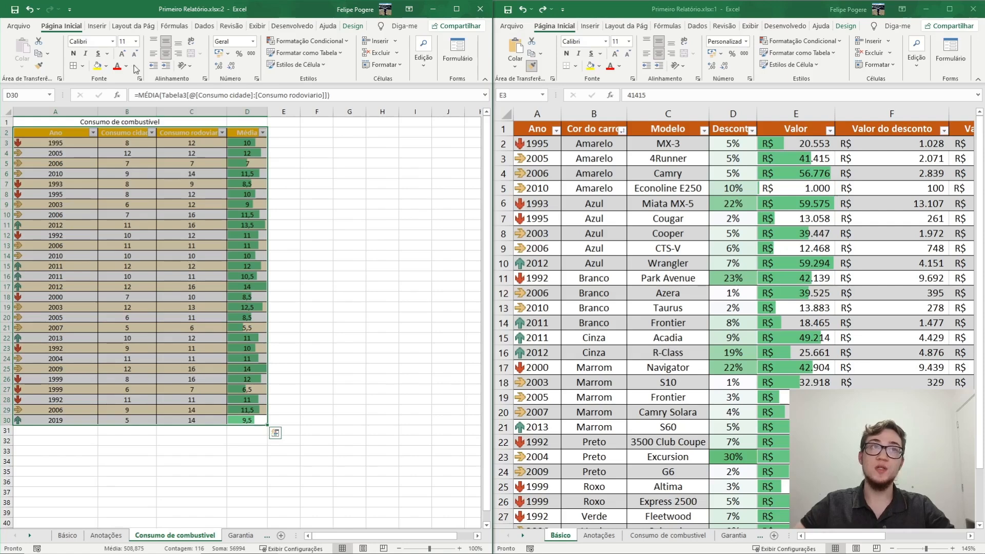
left_click(82, 65)
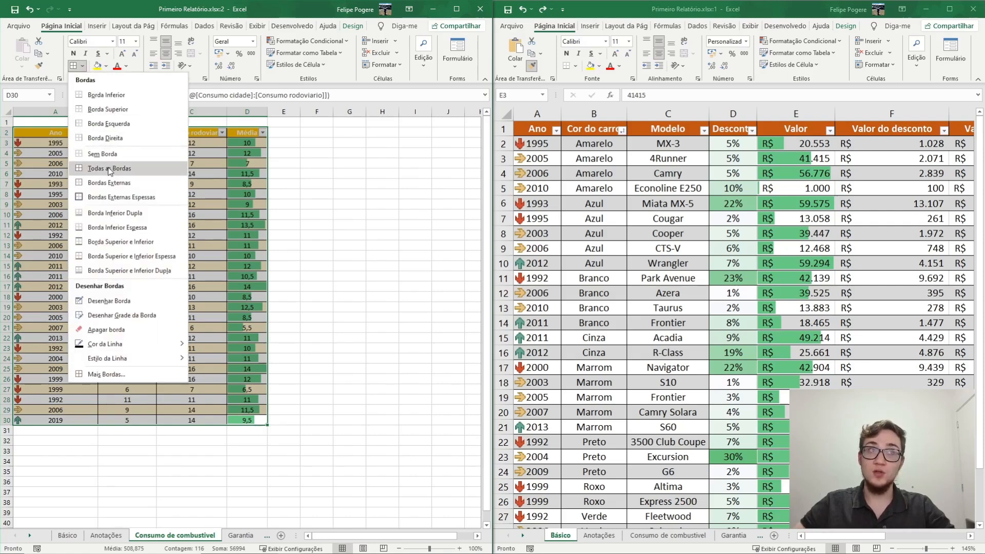
left_click(116, 198)
left_click(349, 235)
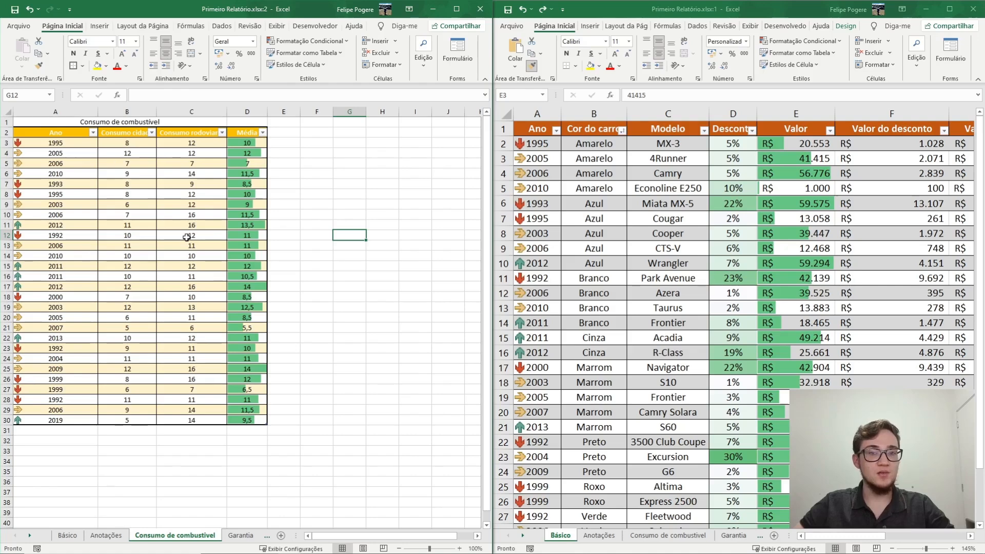
- Sort the consumption table by Ano from smallest to largest
left_click(94, 135)
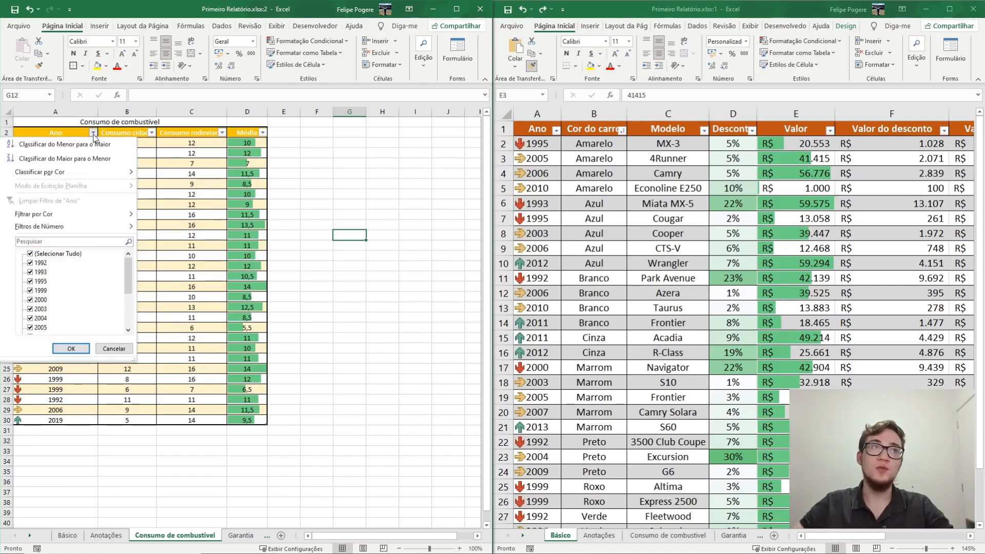
left_click(100, 147)
left_click(402, 200)
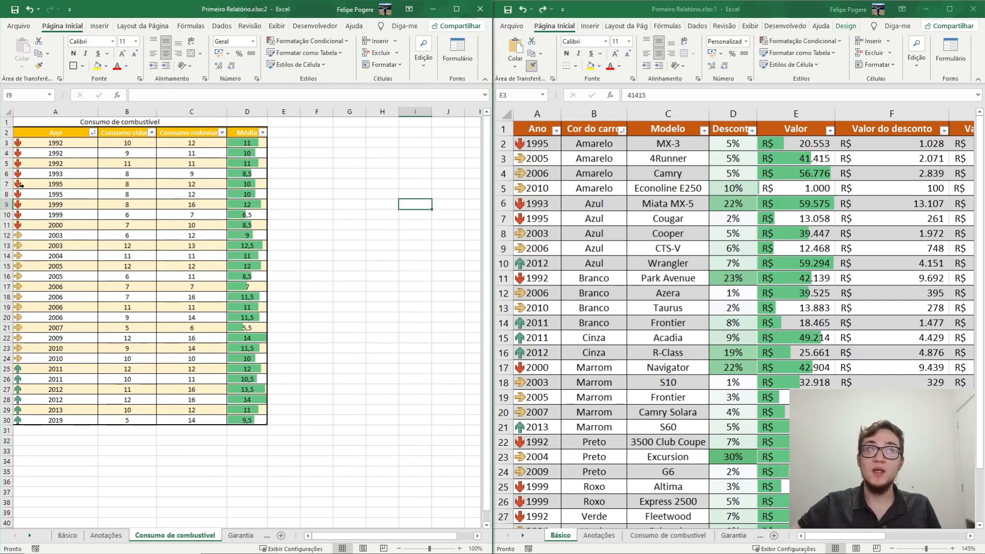
- Compare the consumption of the three arrow groups by selecting rows 3 to 11, 12 to 24 and 25 to 30 in turn
left_click_drag(32, 225, 255, 145)
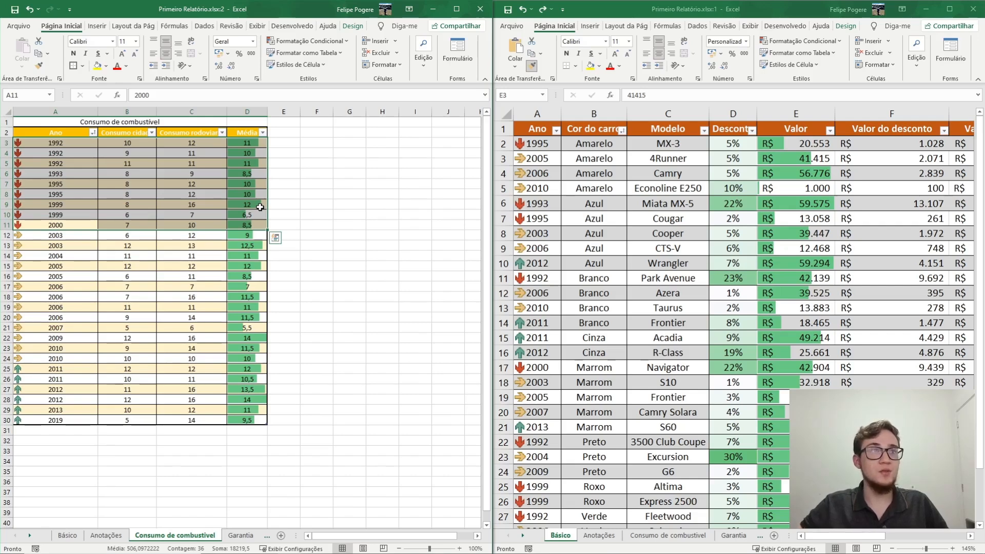
left_click_drag(32, 237, 244, 357)
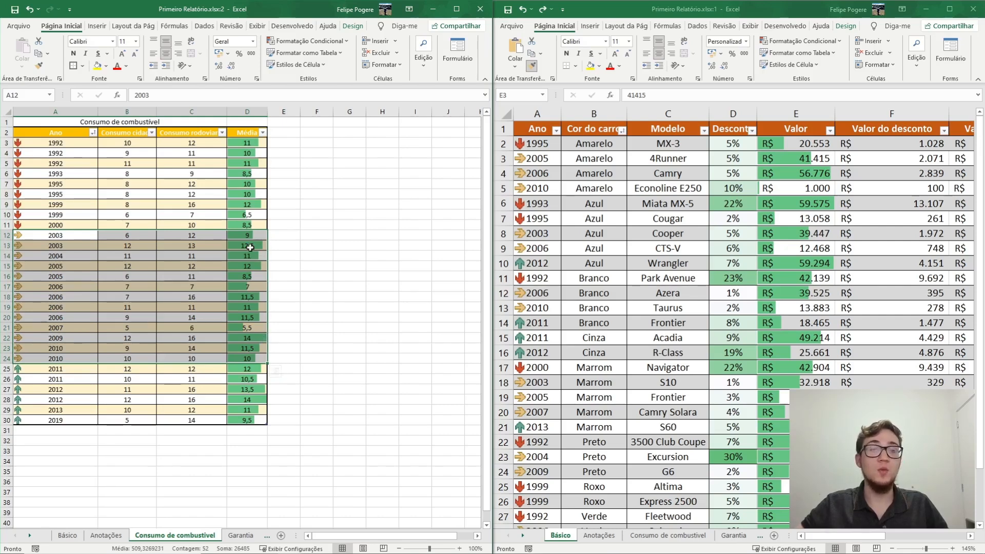
left_click_drag(30, 368, 221, 420)
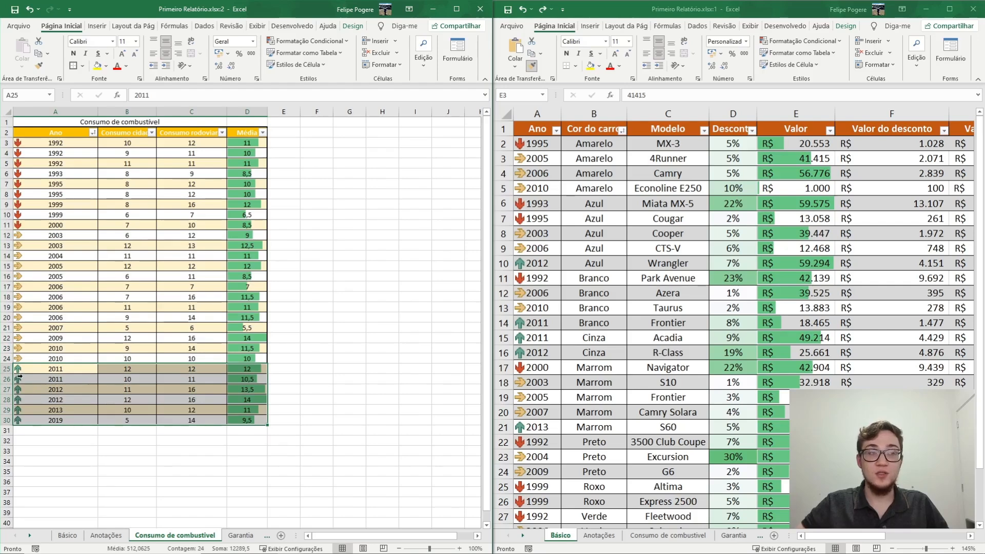